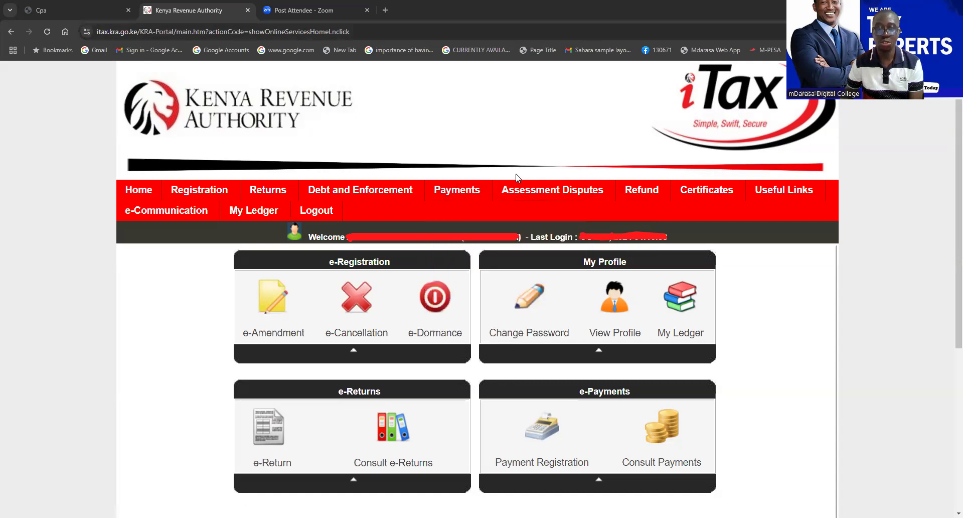
Open the e-payment registration form and choose Income Tax as tax head with (0110) Capital Gain Tax (CGT) as sub head.
mouse_move(469, 198)
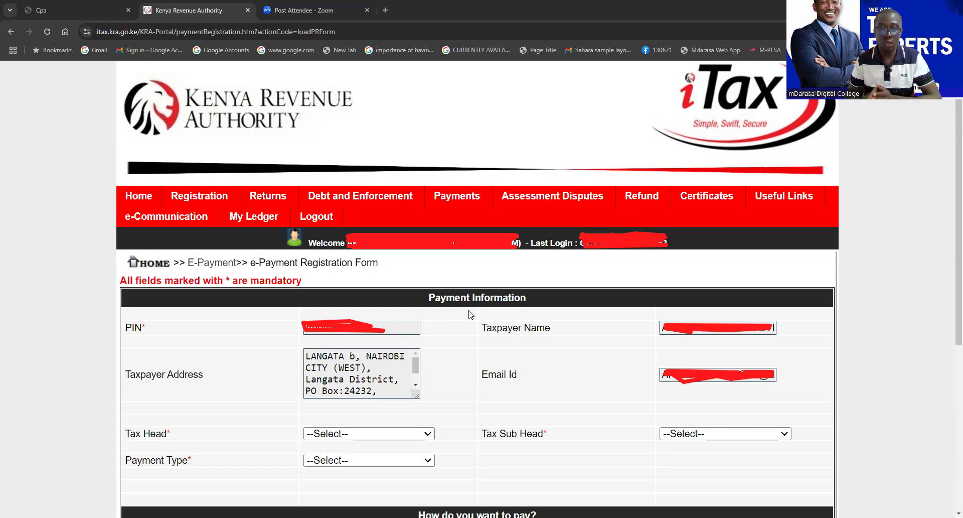
left_click(428, 434)
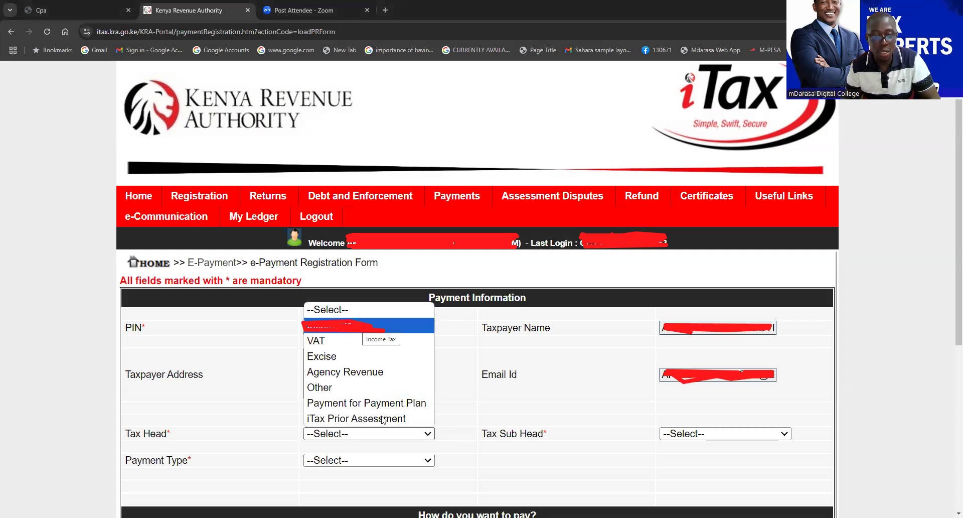
left_click(359, 329)
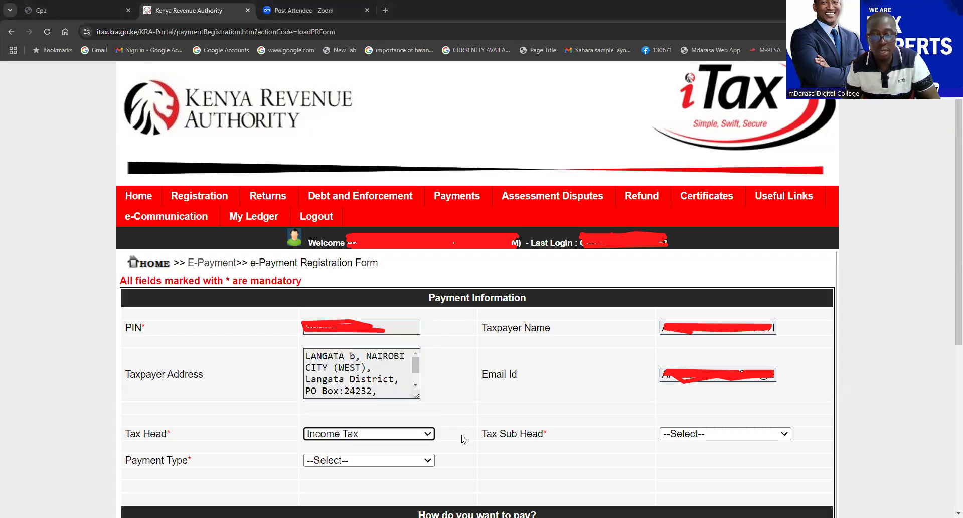
left_click(749, 443)
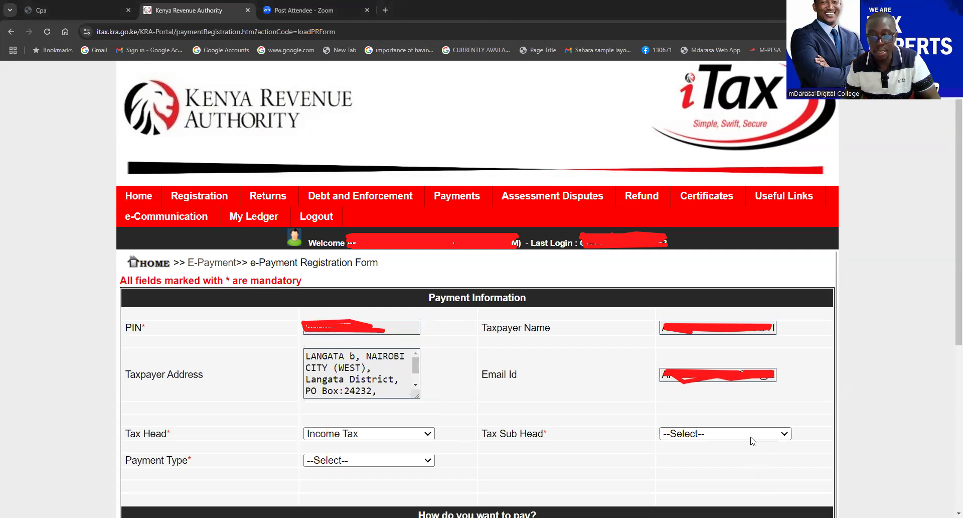
left_click(752, 435)
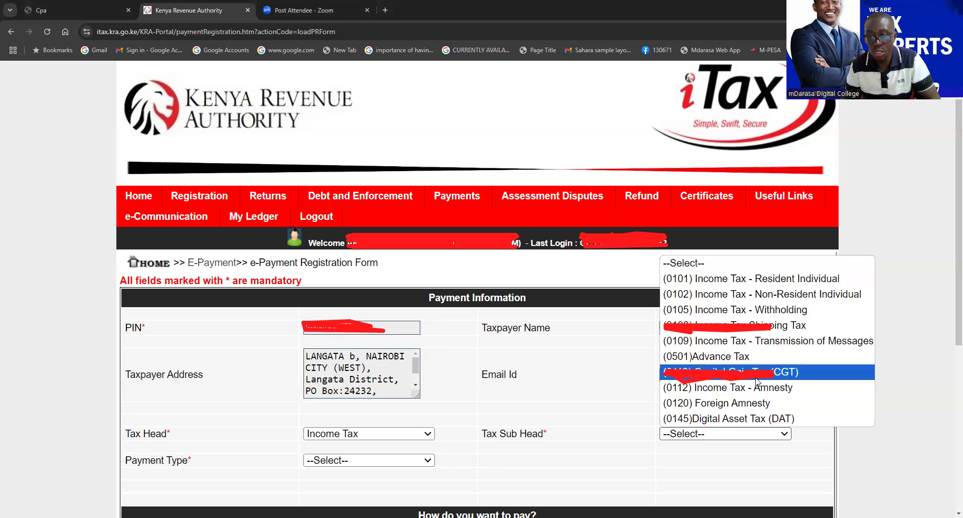
left_click(789, 372)
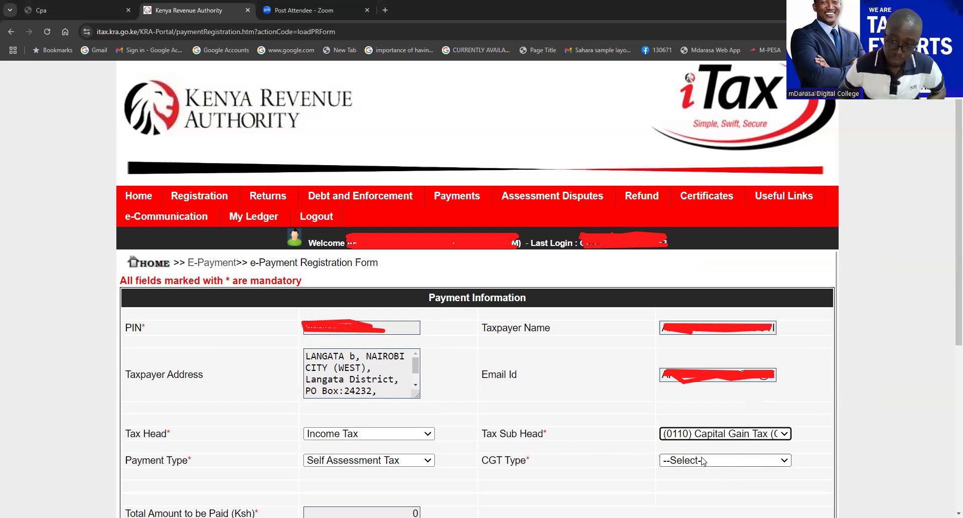
Set the CGT type to CGT1 (Land & Buildings) and look over the CGT type and tax sub head choices.
left_click(786, 461)
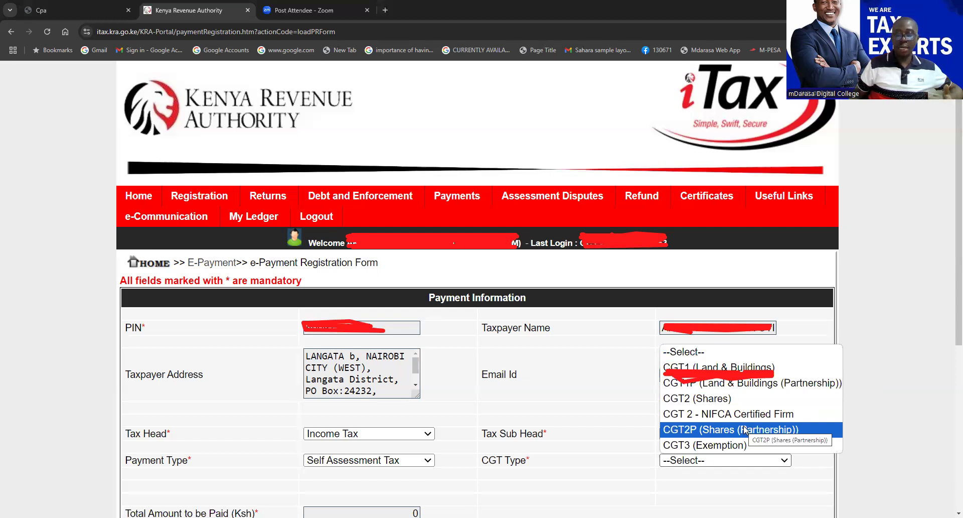
left_click(753, 367)
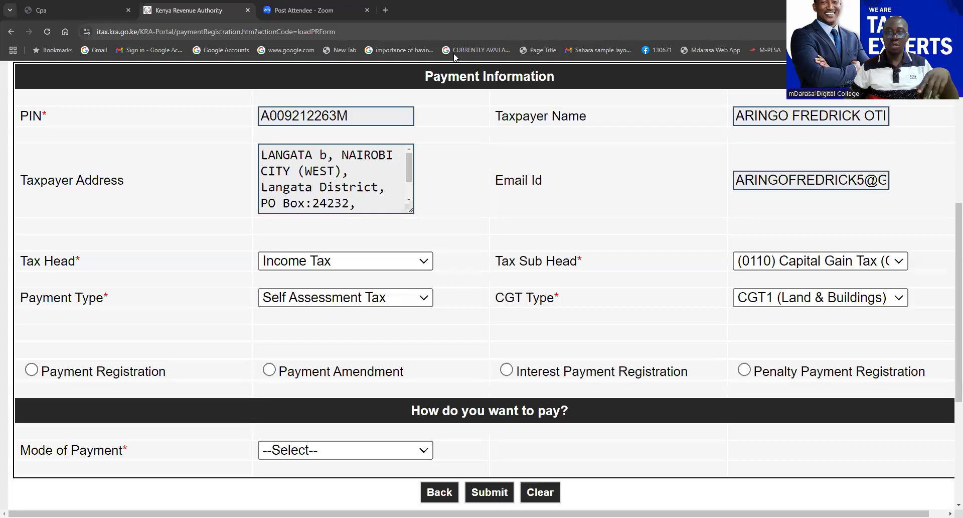
scroll(530, 80, "down", 3)
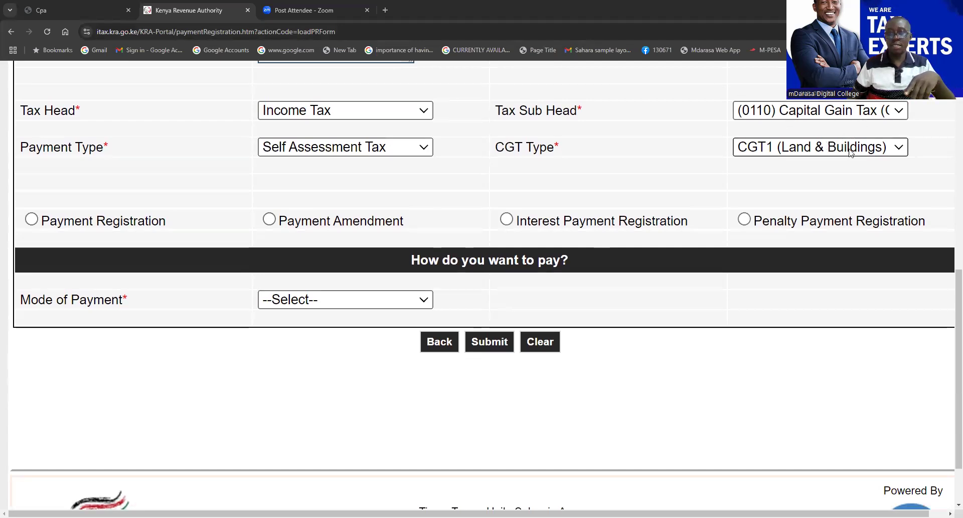
left_click(901, 151)
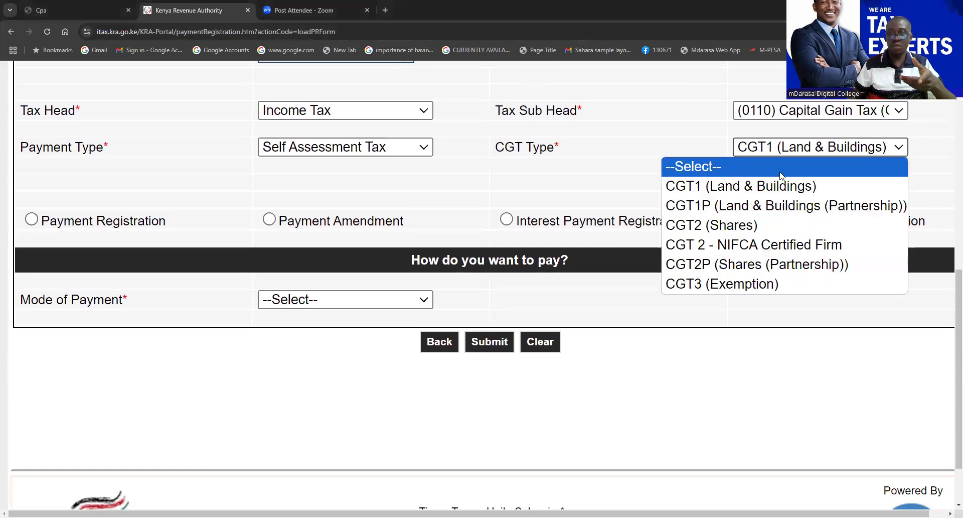
left_click(899, 111)
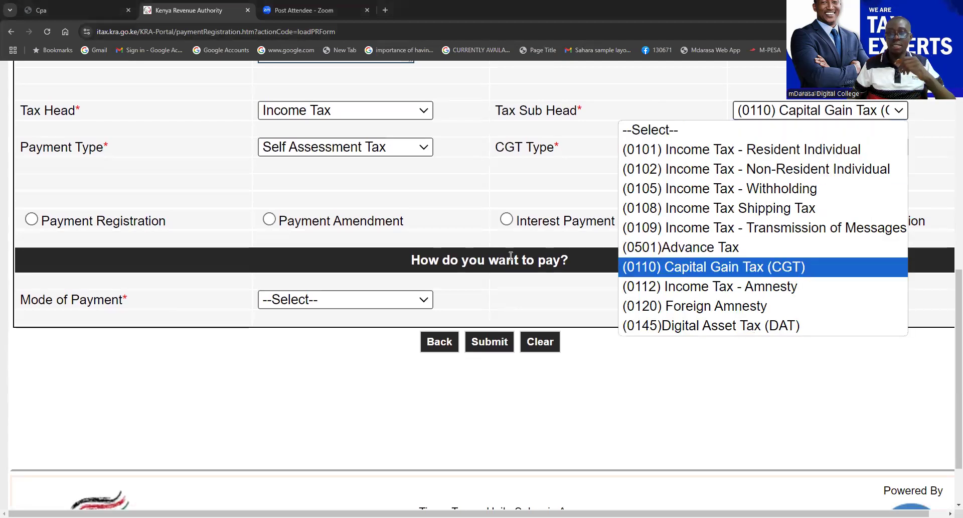
left_click(548, 255)
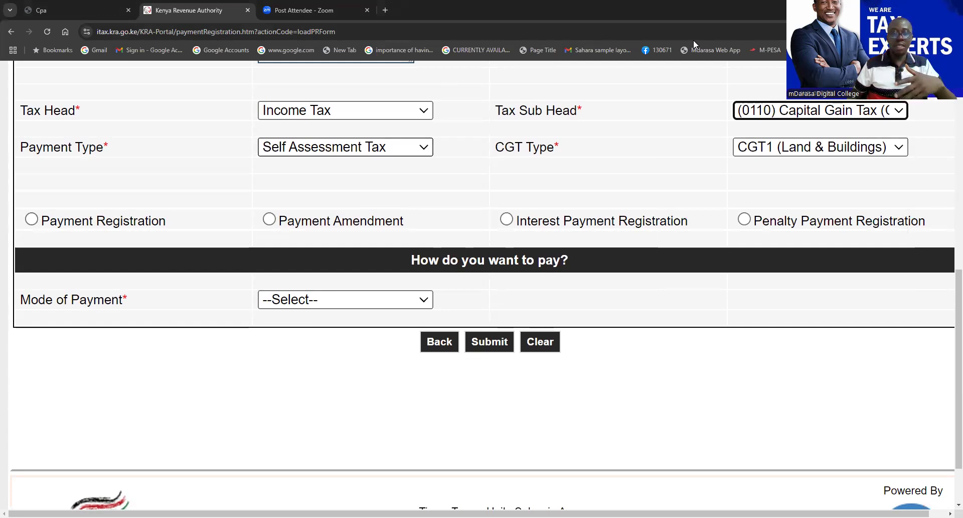
left_click(30, 220)
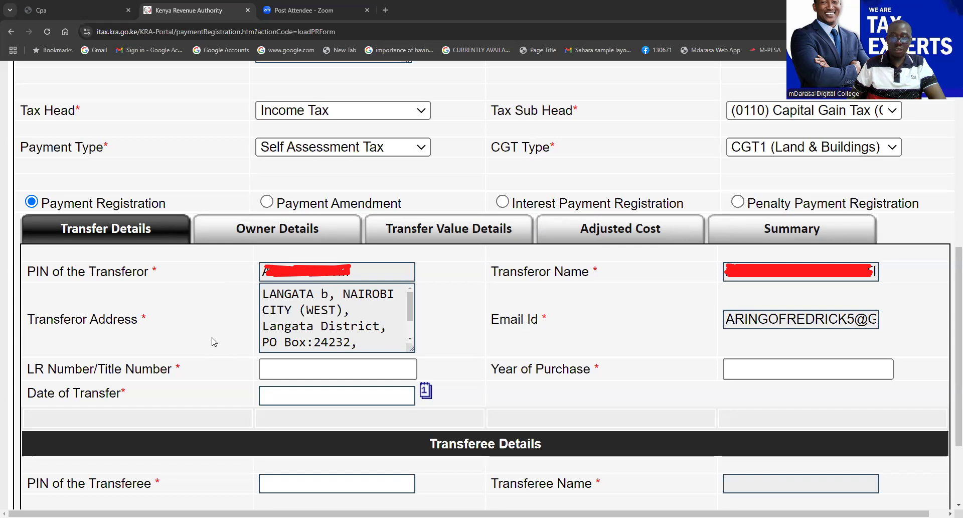
left_click(268, 371)
left_click(268, 372)
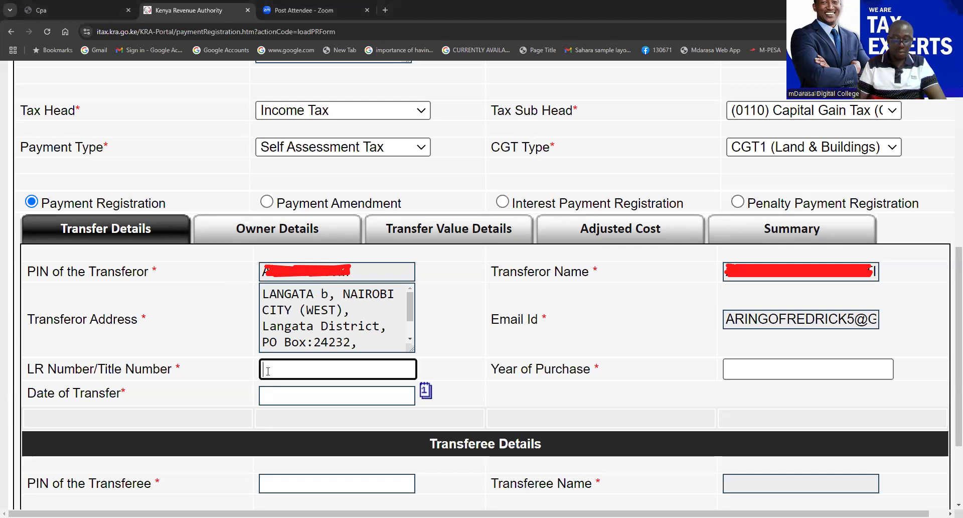
type("LR/22252/25")
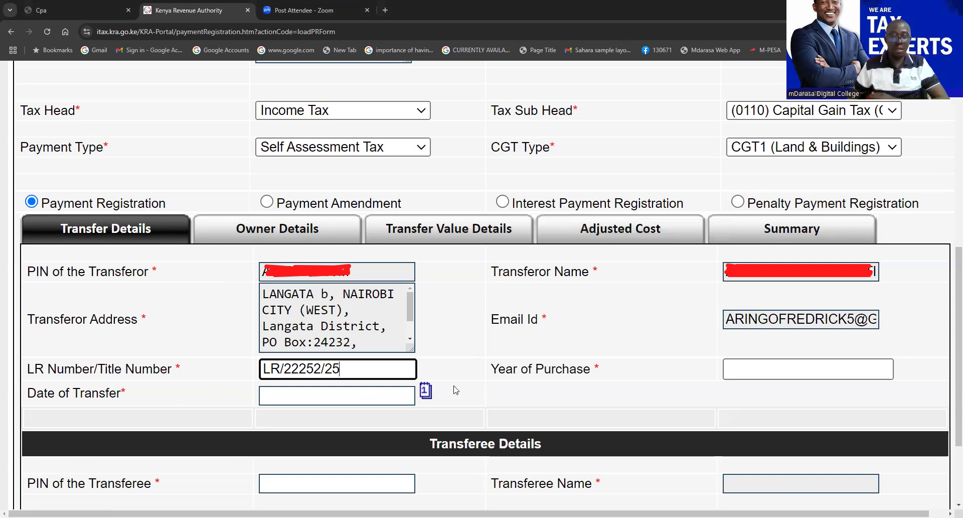
Try to set the date of transfer to 2 September 2024.
left_click(424, 395)
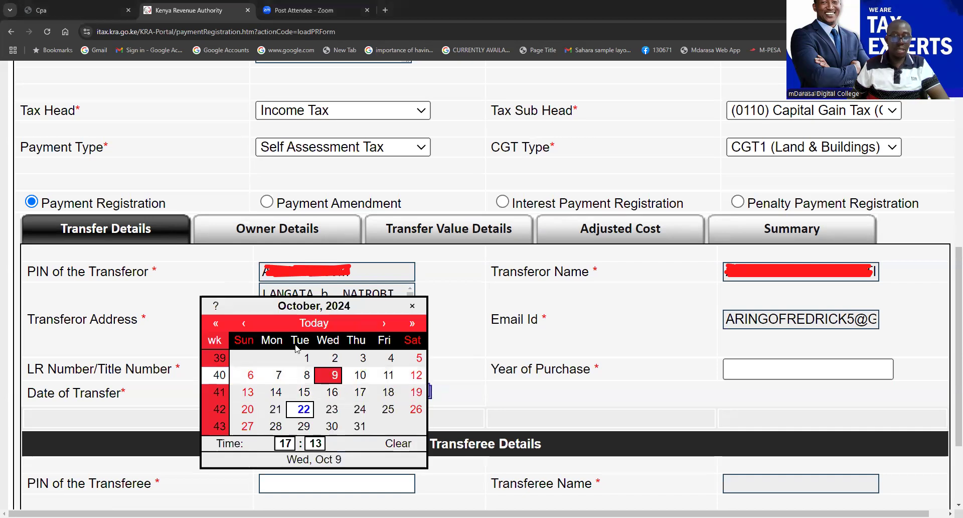
left_click(241, 327)
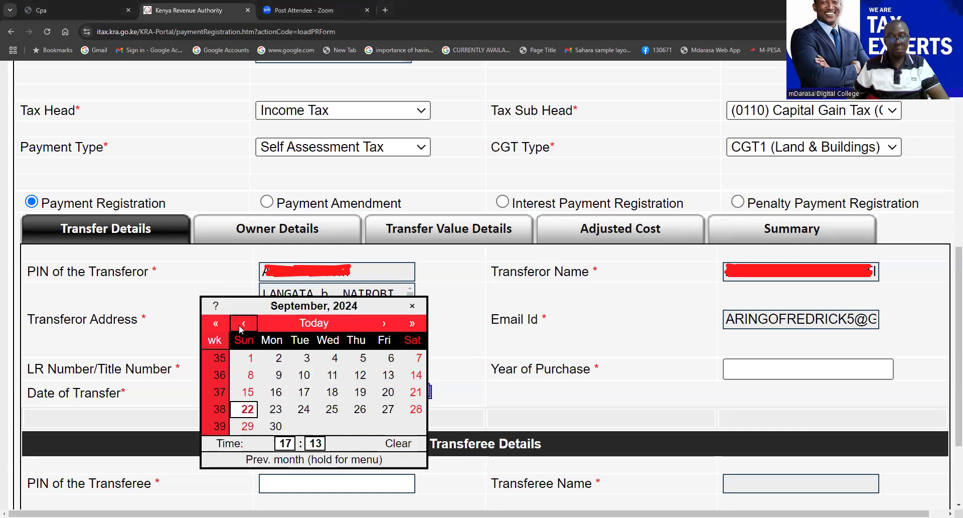
left_click(275, 358)
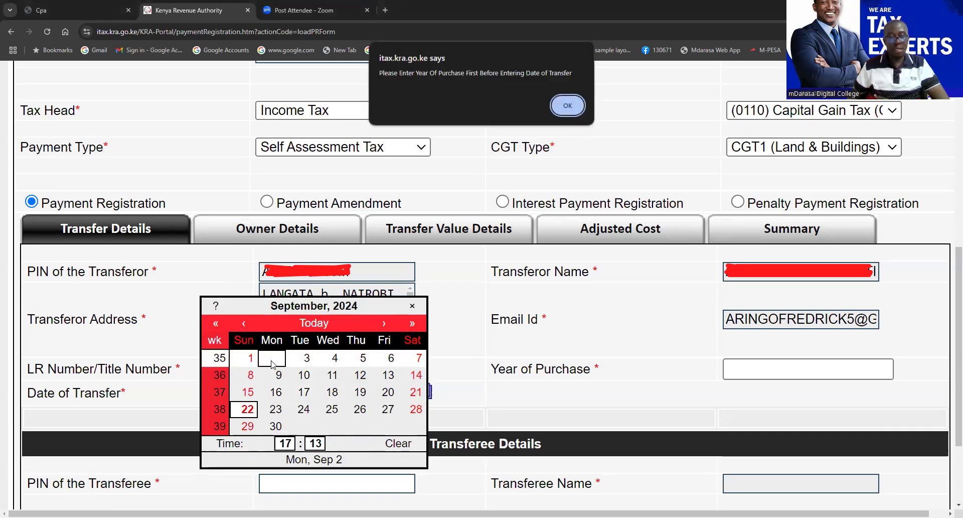
left_click(568, 106)
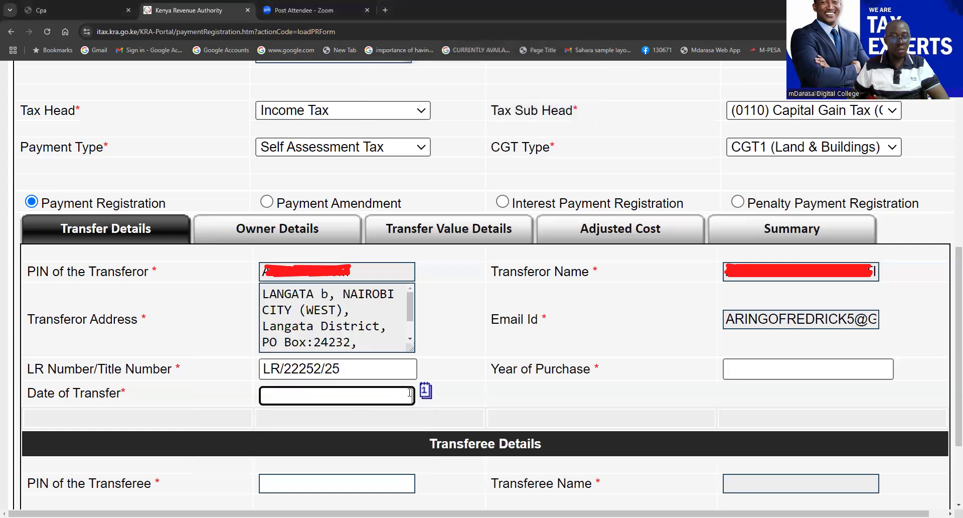
Enter 2016 as the year of purchase and set the date of transfer to 01/09/2024.
left_click(745, 368)
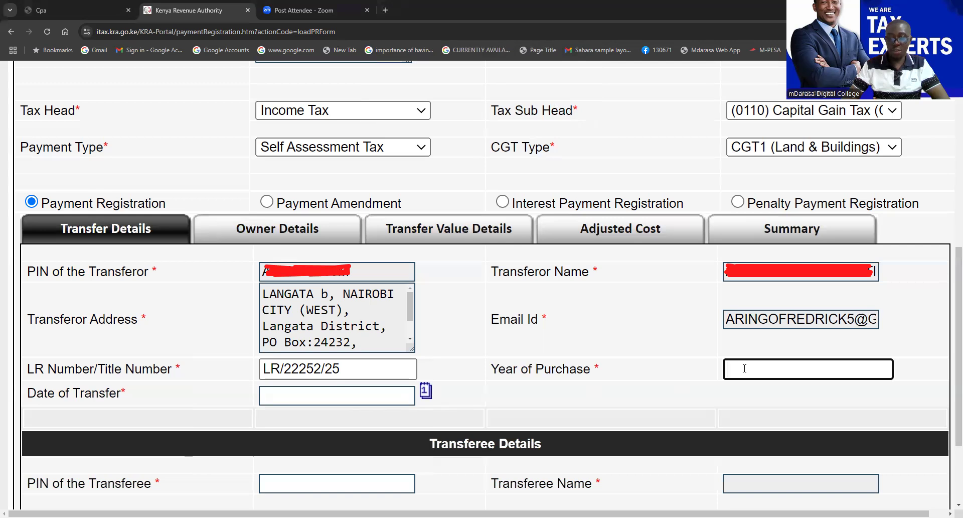
type("2016")
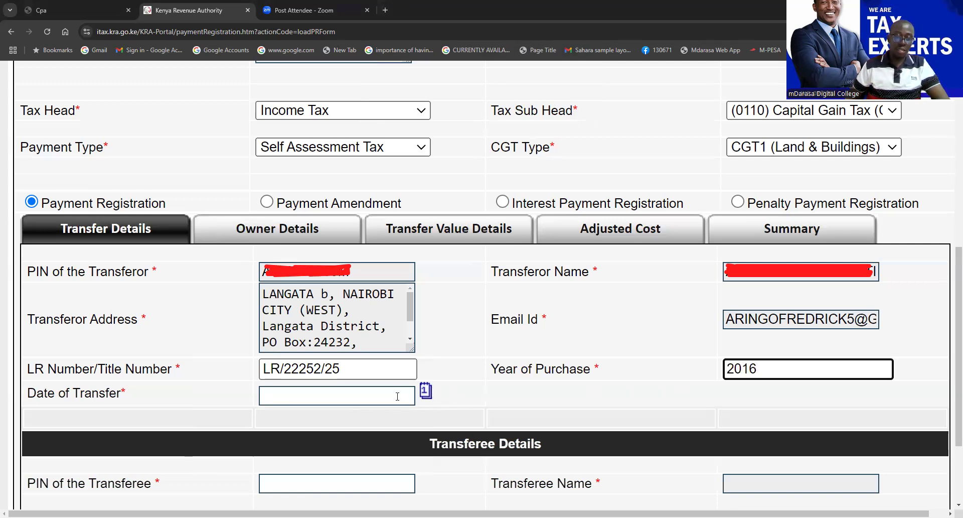
left_click(331, 396)
left_click(427, 391)
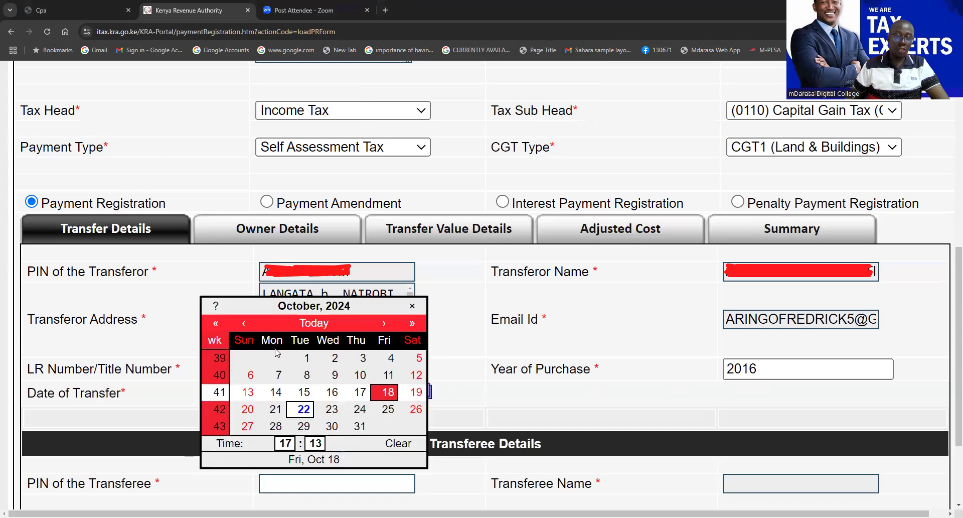
left_click(244, 324)
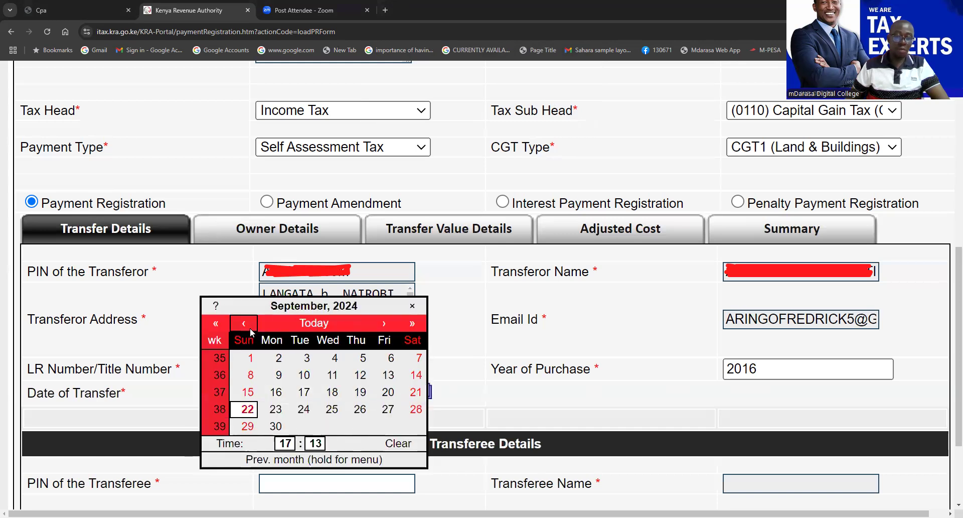
left_click(250, 358)
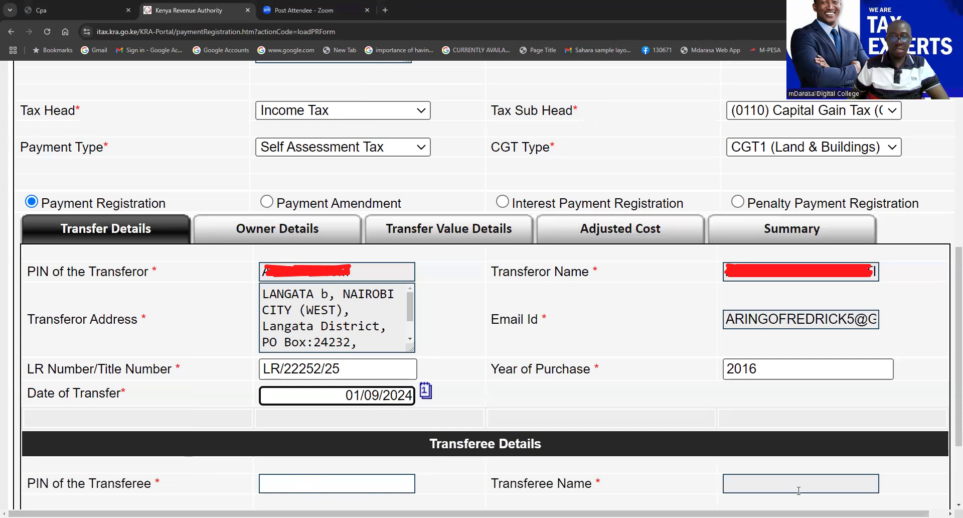
Review the Owner Details section, including the owner PIN, ratio and loss brought forward fields.
left_click(284, 234)
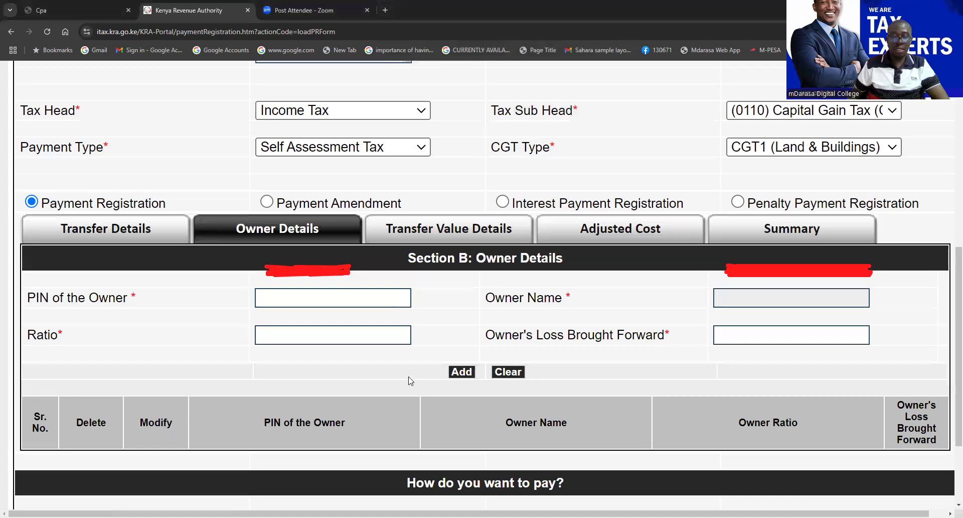
scroll(408, 372, "down", 3)
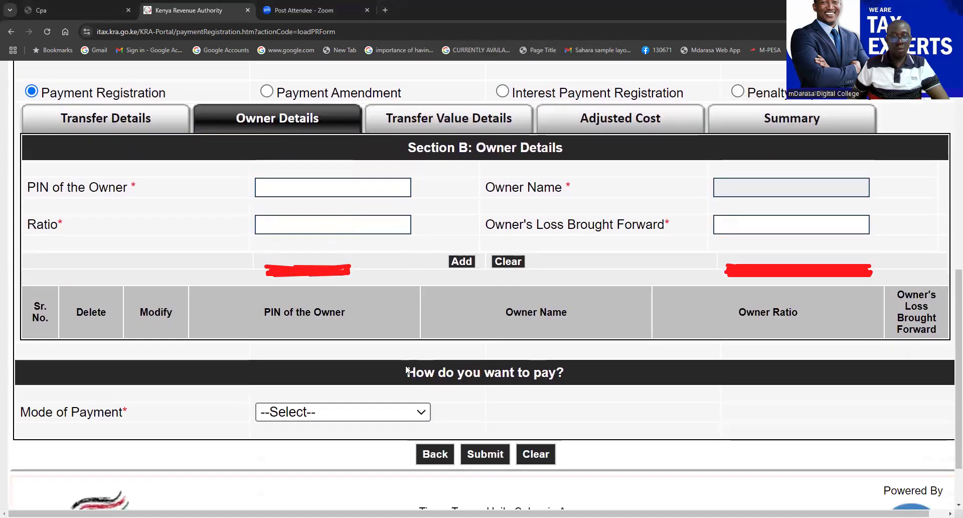
scroll(363, 297, "up", 1)
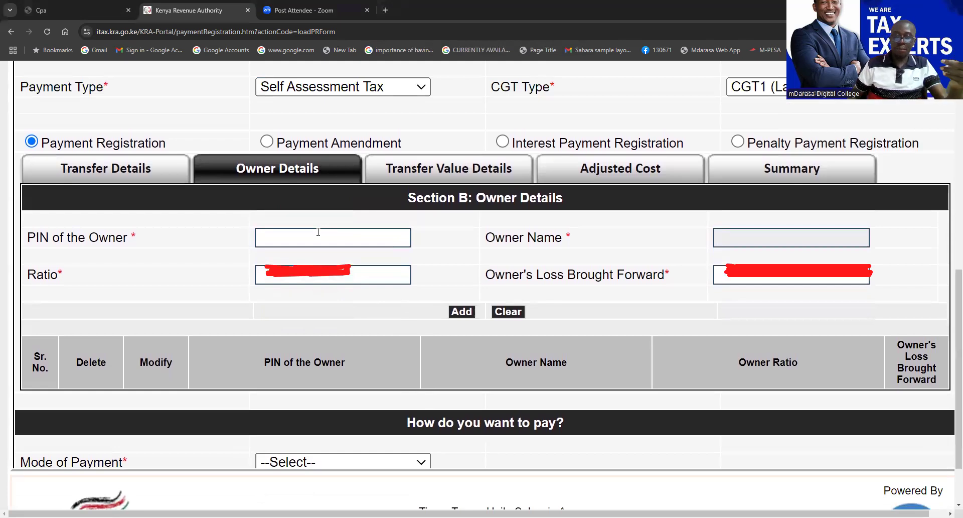
scroll(439, 221, "down", 1)
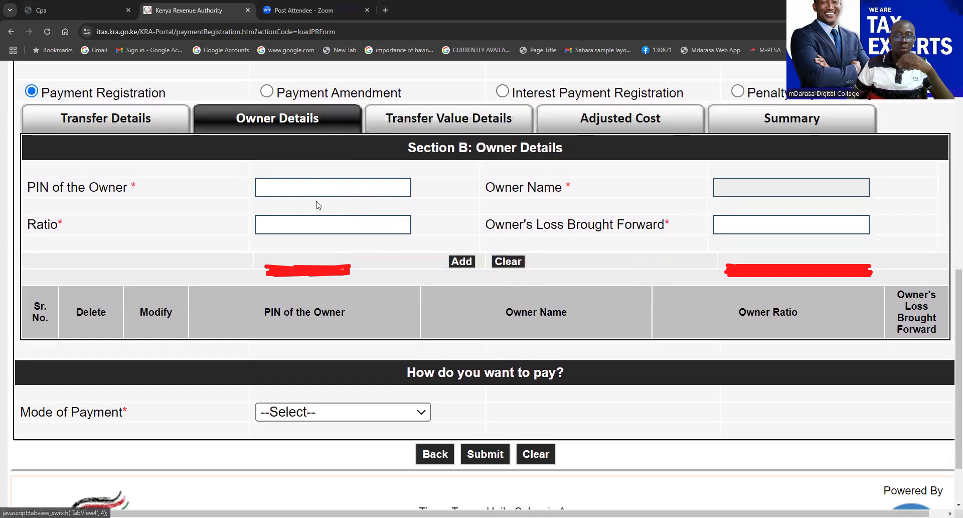
scroll(267, 135, "up", 1)
scroll(267, 135, "up", 2)
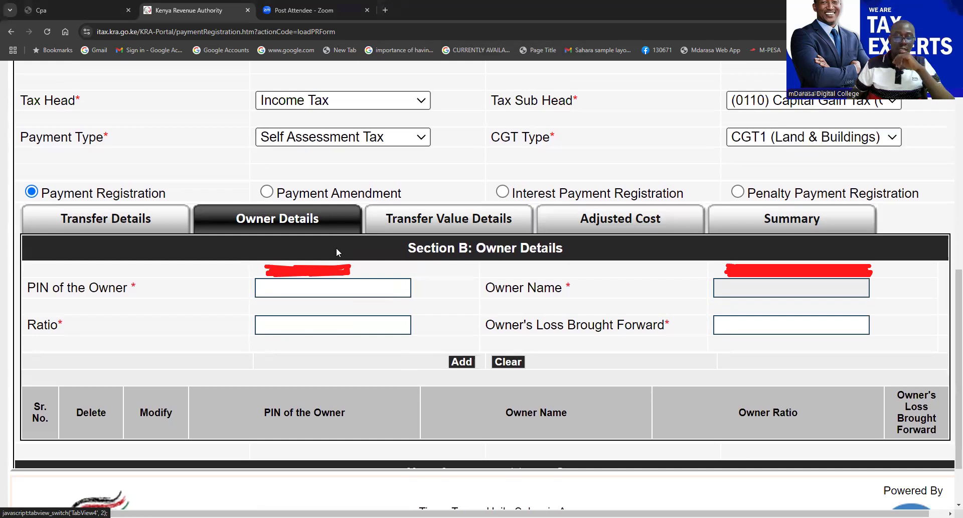
In the transfer value details, set the proceeds/value of consideration to 20,000,000.
left_click(424, 228)
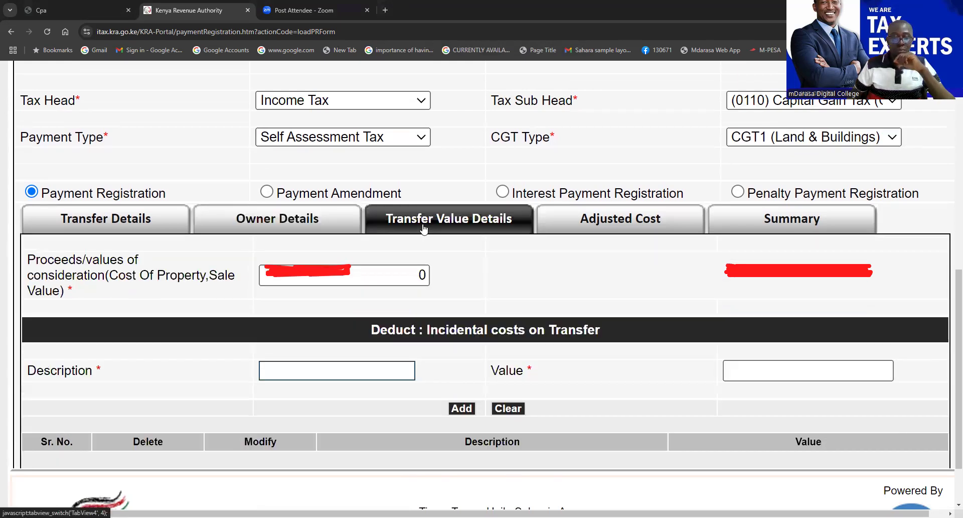
scroll(391, 263, "down", 1)
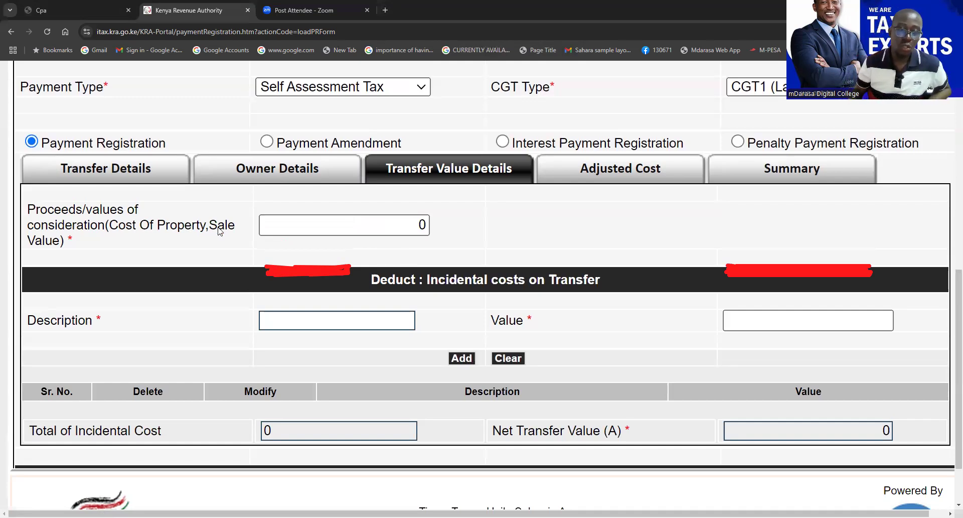
left_click(361, 222)
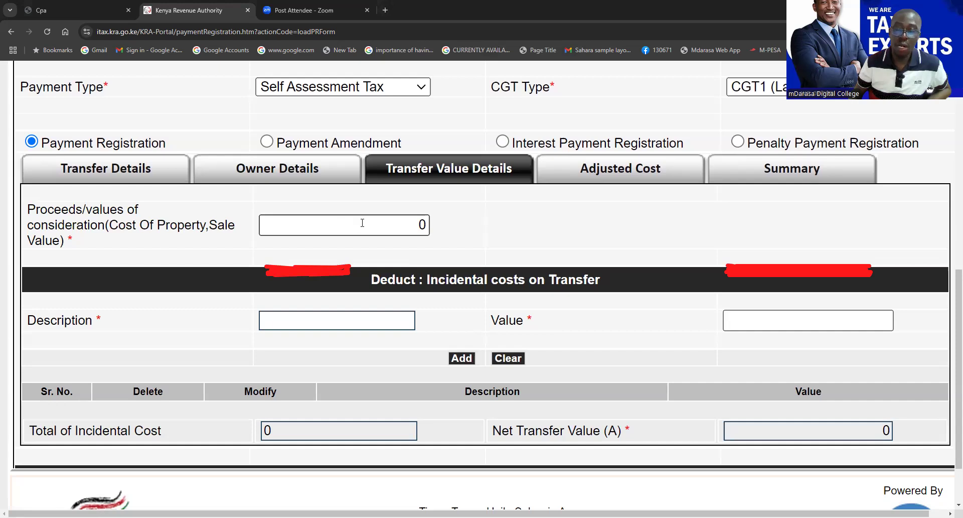
left_click_drag(362, 223, 434, 230)
type("2")
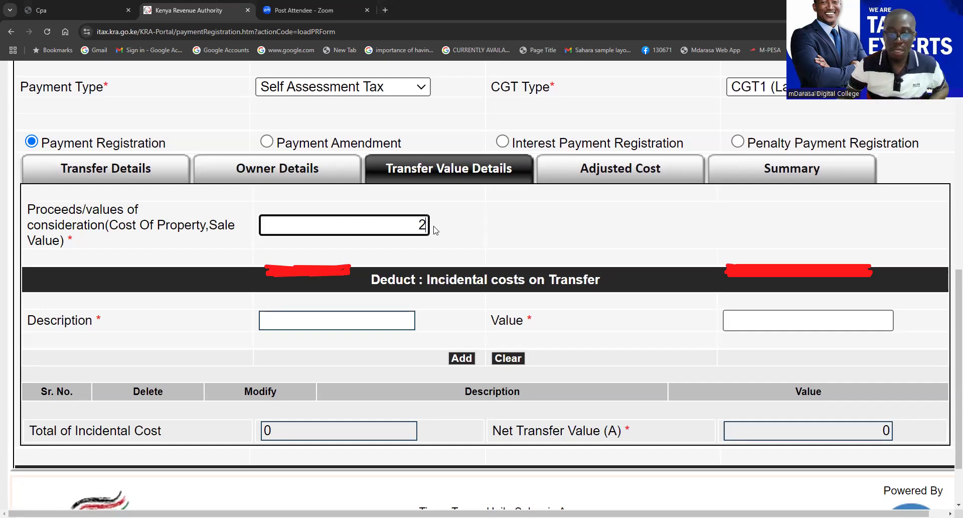
type("0,000,000000000")
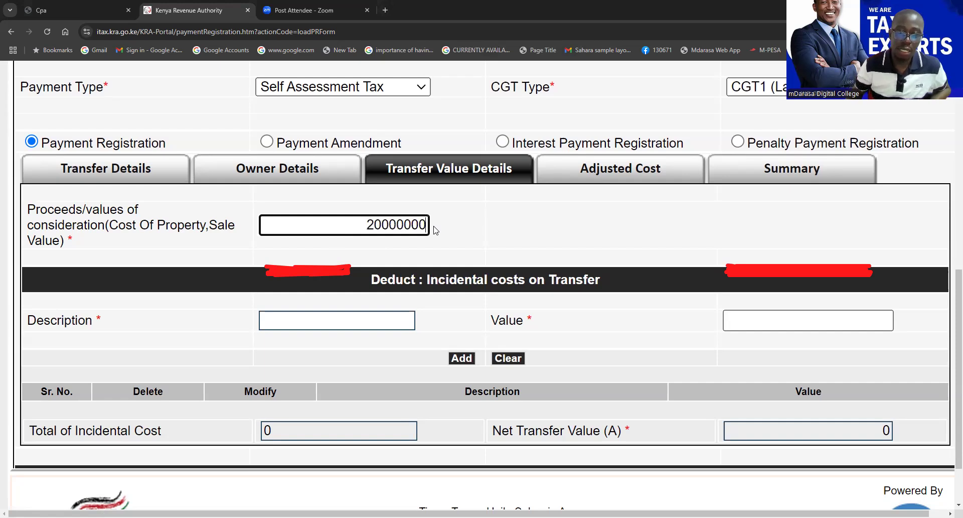
left_click(339, 315)
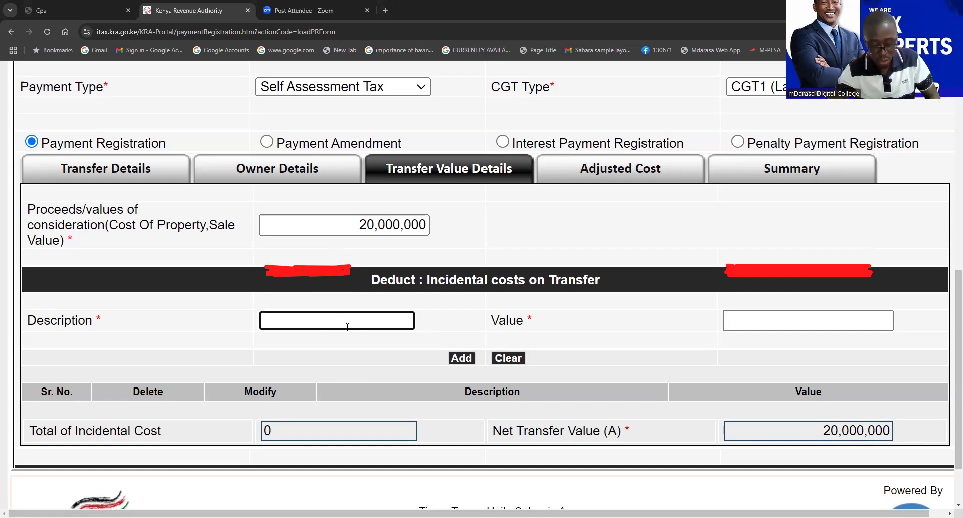
Add an incidental cost on transfer with the description Agent and a value of 500,000.
type("Agent")
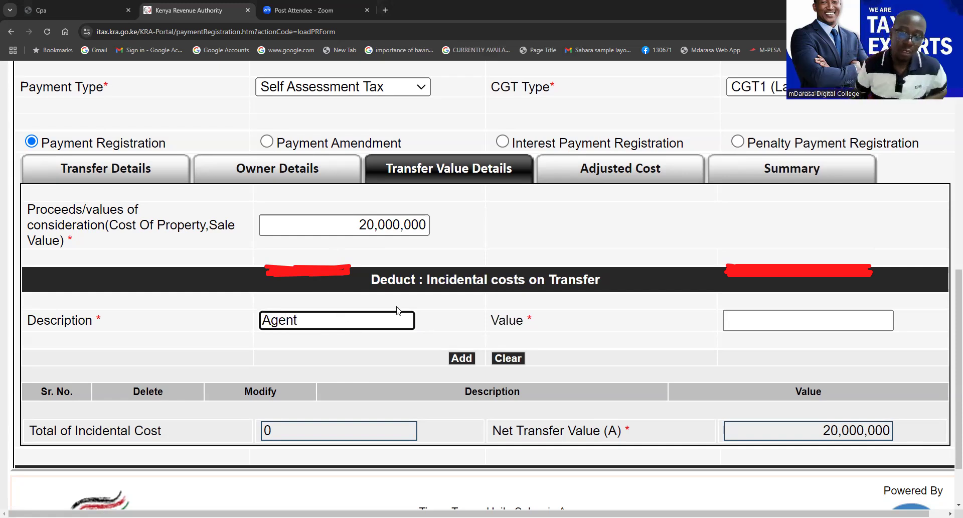
left_click(743, 326)
type("500000")
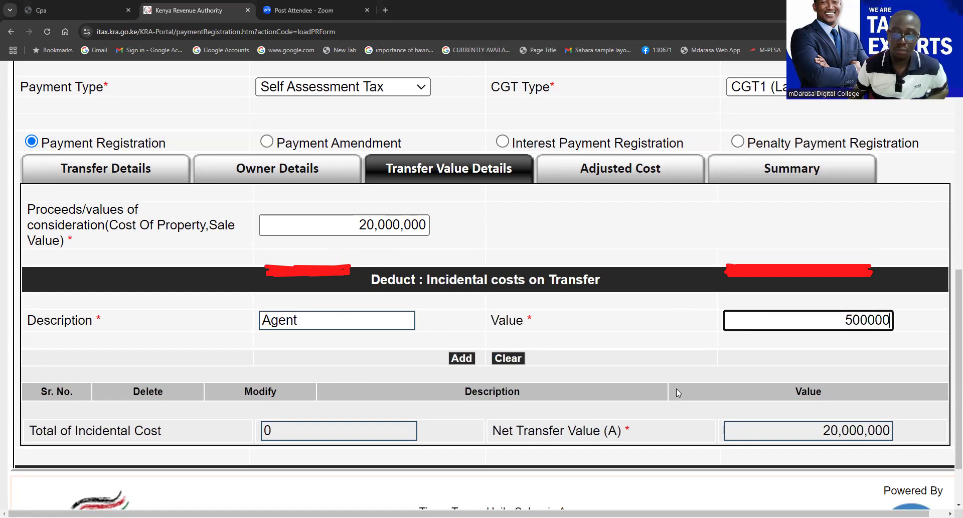
left_click(454, 361)
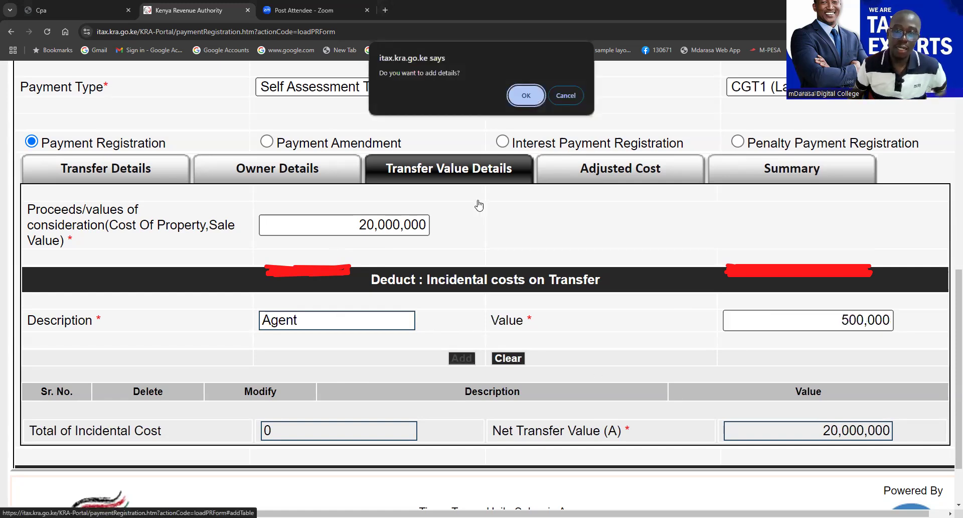
left_click(527, 96)
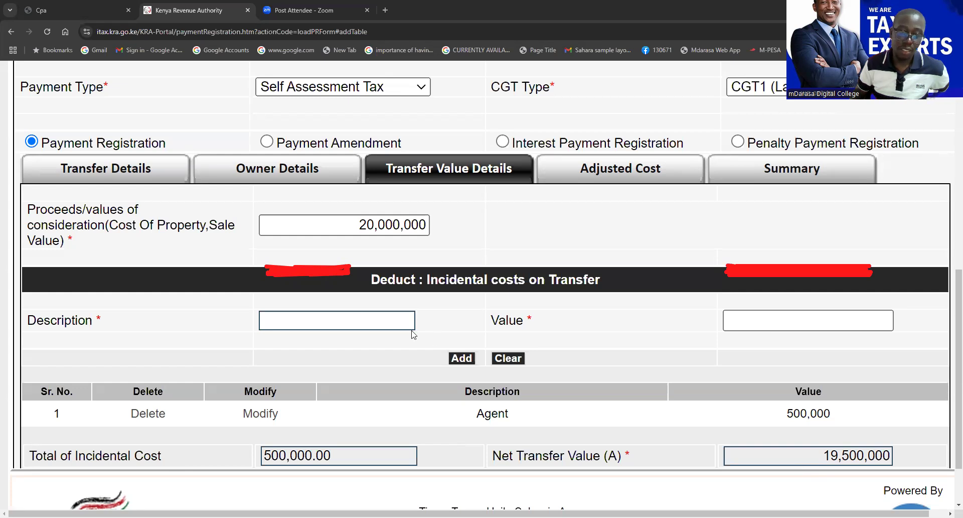
Add a second incidental cost on transfer described as Legal with a value of 1,000,000.
left_click(345, 312)
type("Legal")
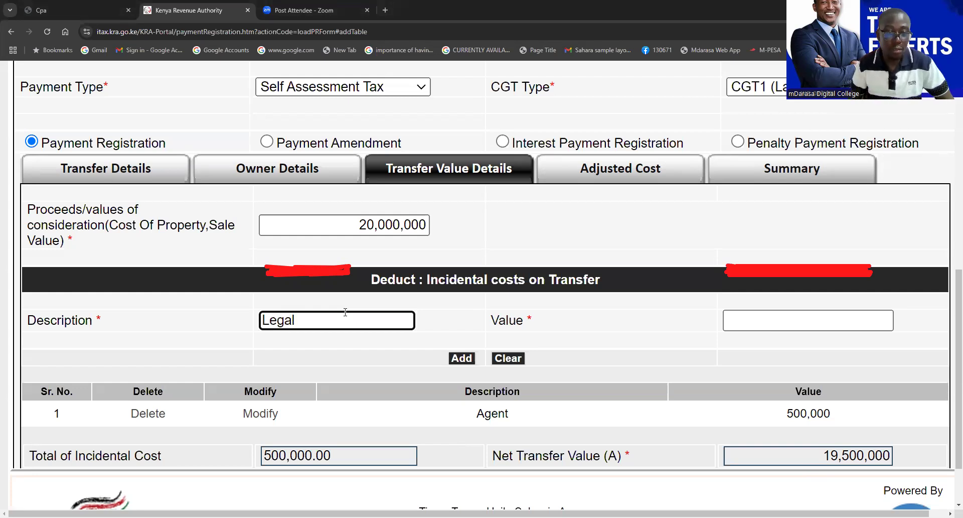
left_click(780, 317)
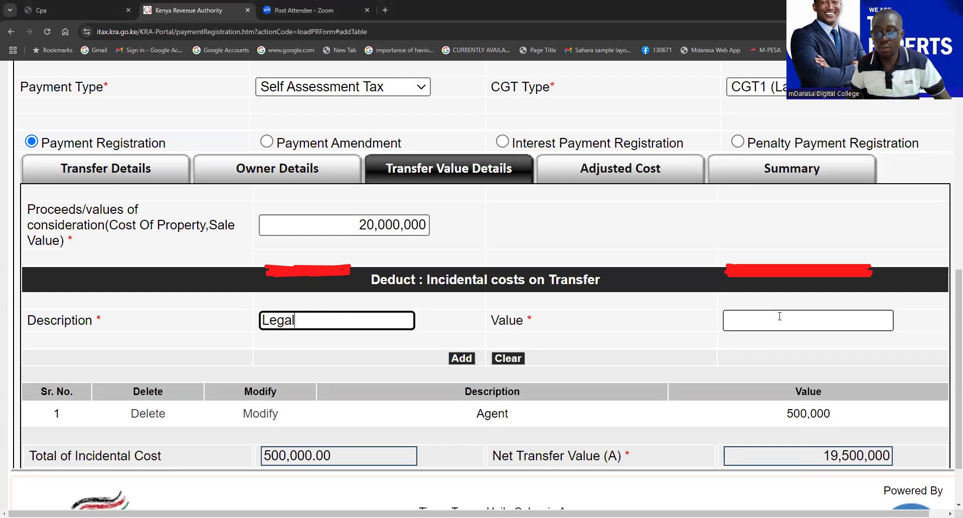
type("1000")
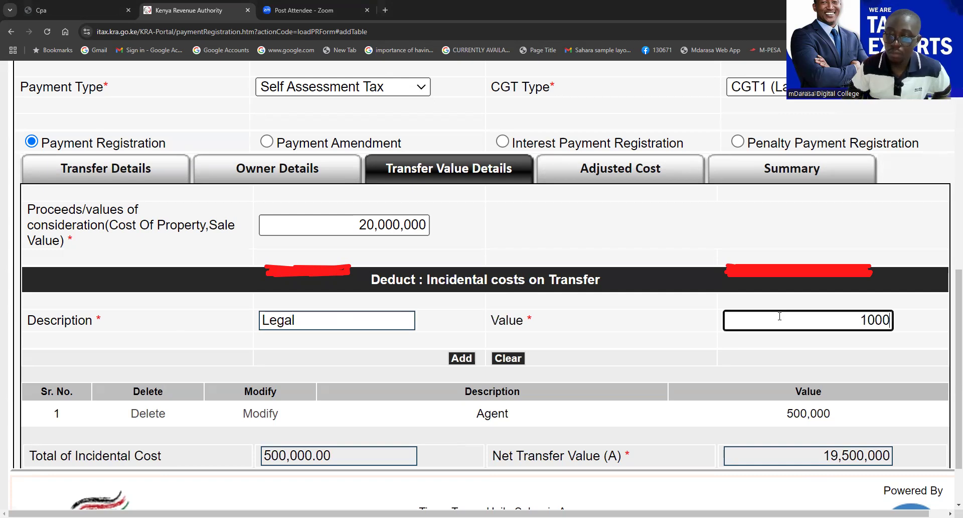
type("0000")
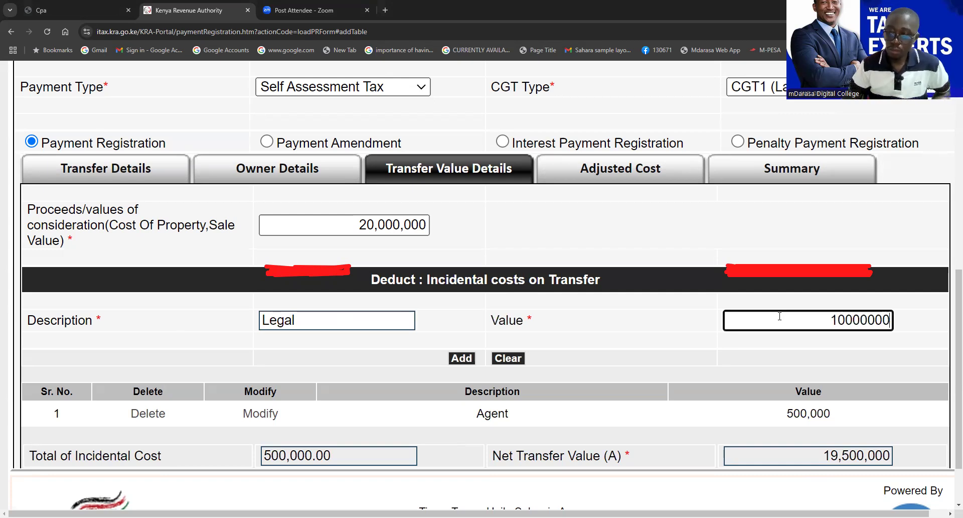
key("BackSpace")
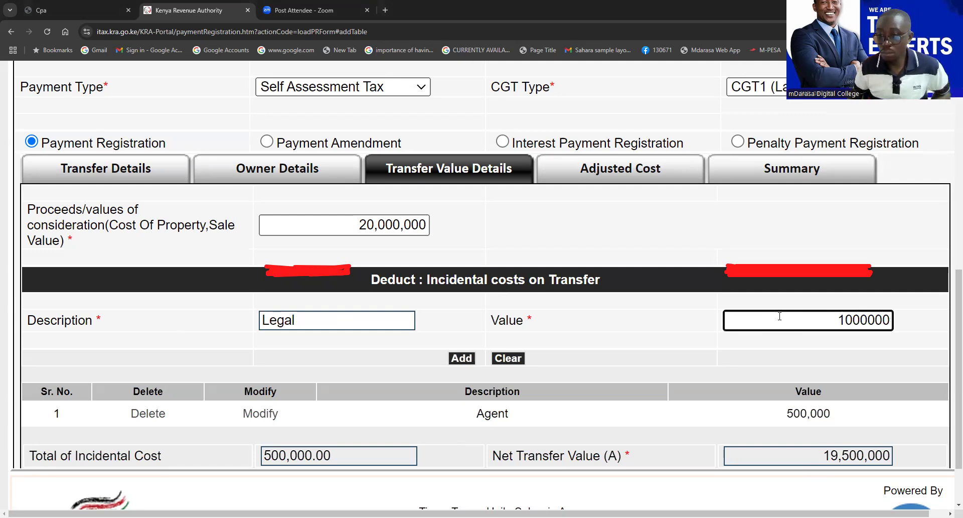
left_click(468, 364)
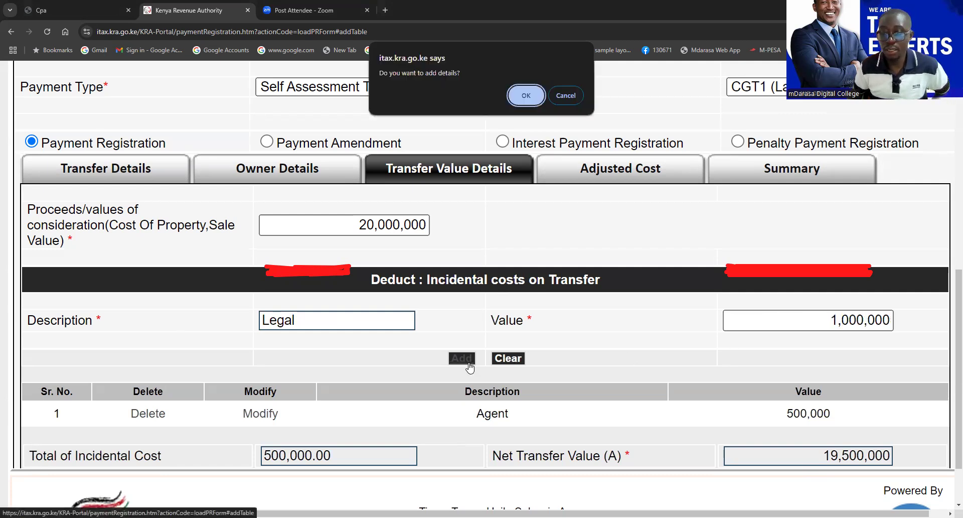
left_click(525, 96)
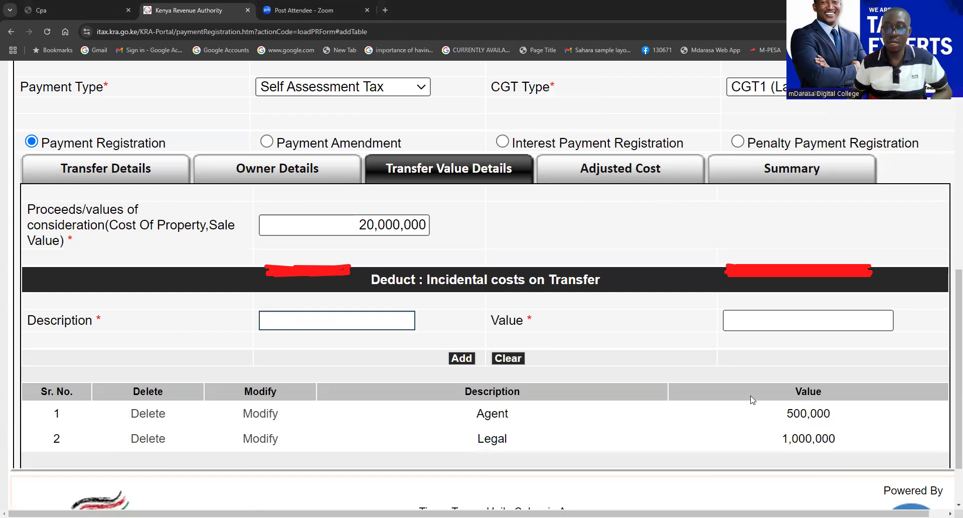
In the Adjusted Cost section, set the cost of acquisition to 10,000,000.
scroll(753, 399, "down", 2)
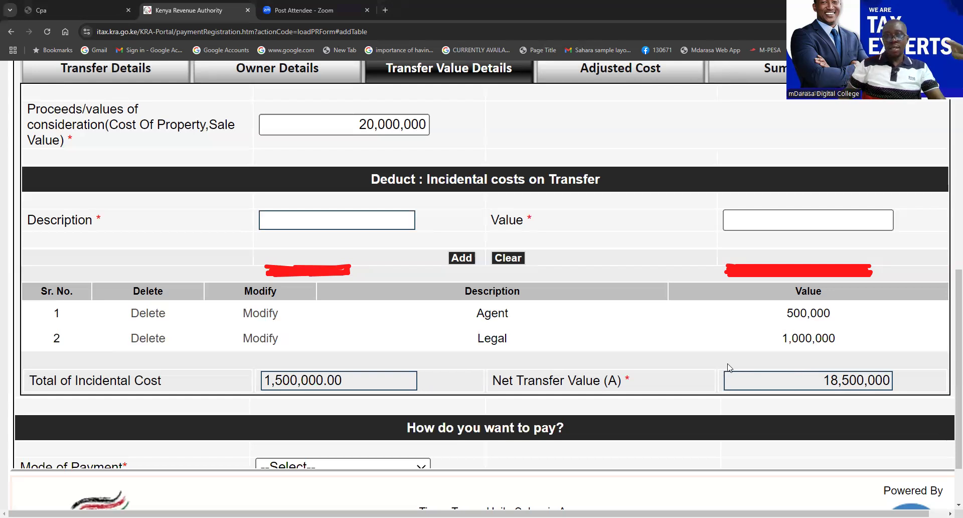
scroll(616, 252, "up", 1)
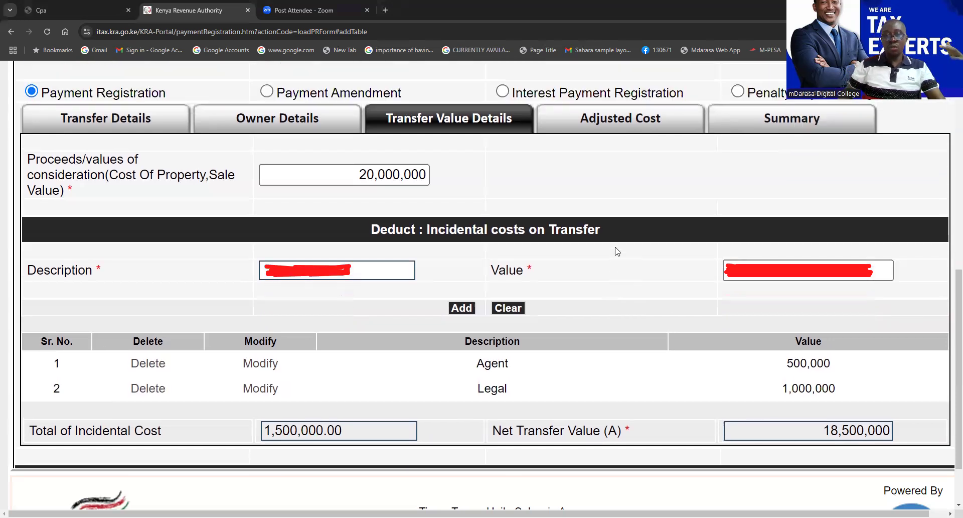
left_click(619, 131)
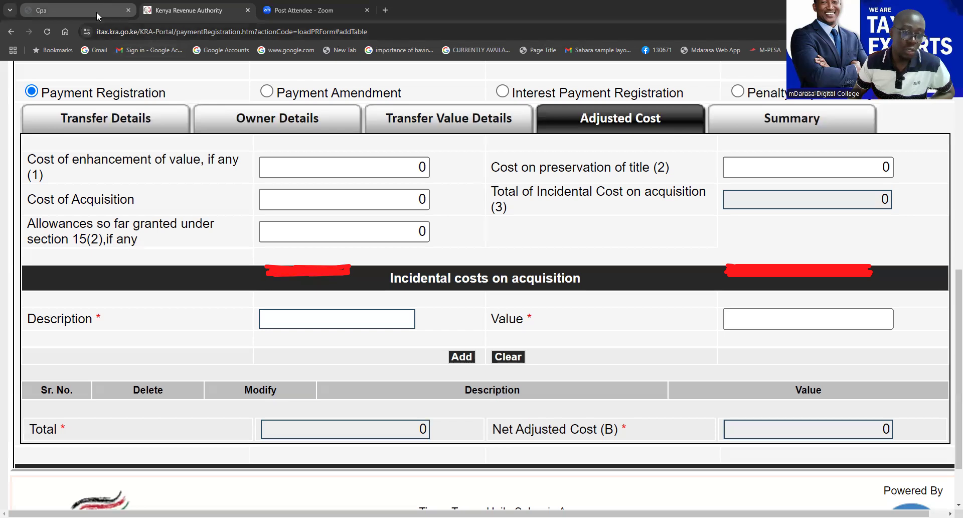
left_click(277, 193)
left_click(277, 192)
type("100")
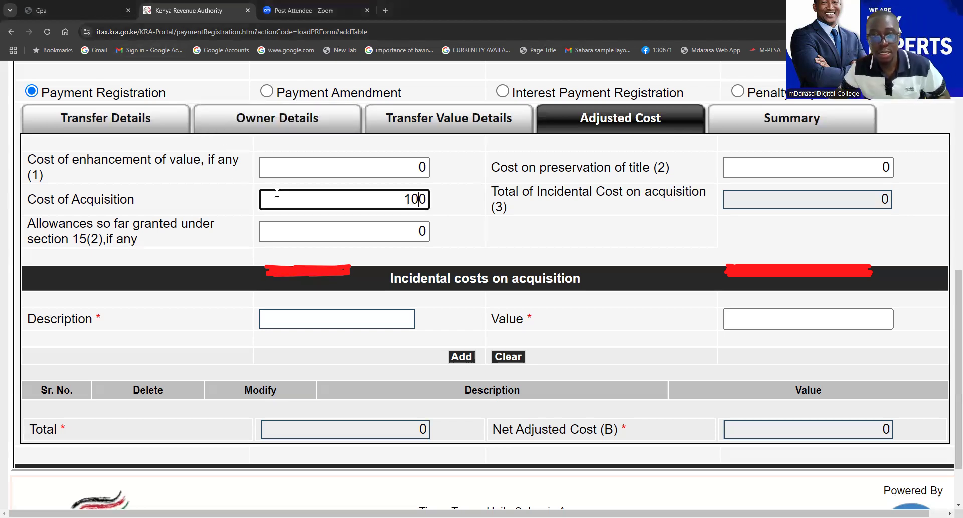
type("000")
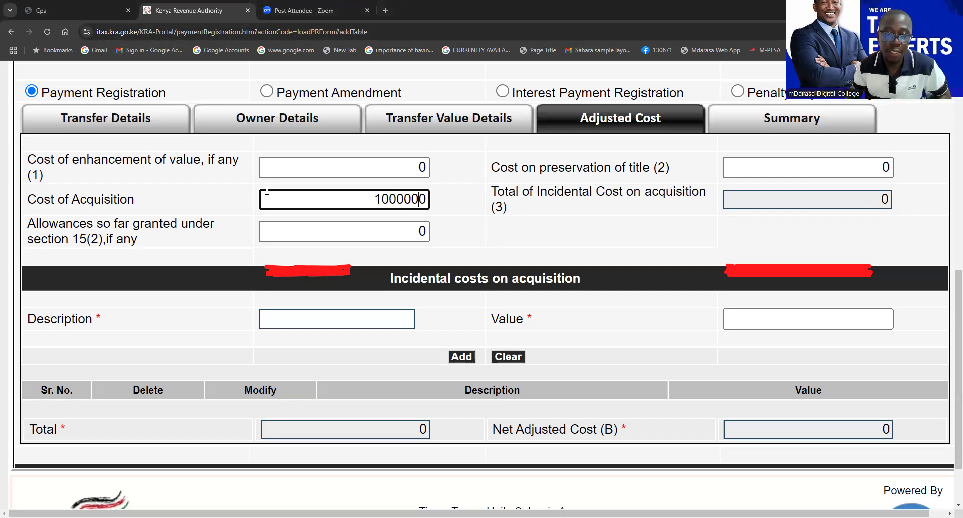
left_click(348, 233)
left_click(393, 199)
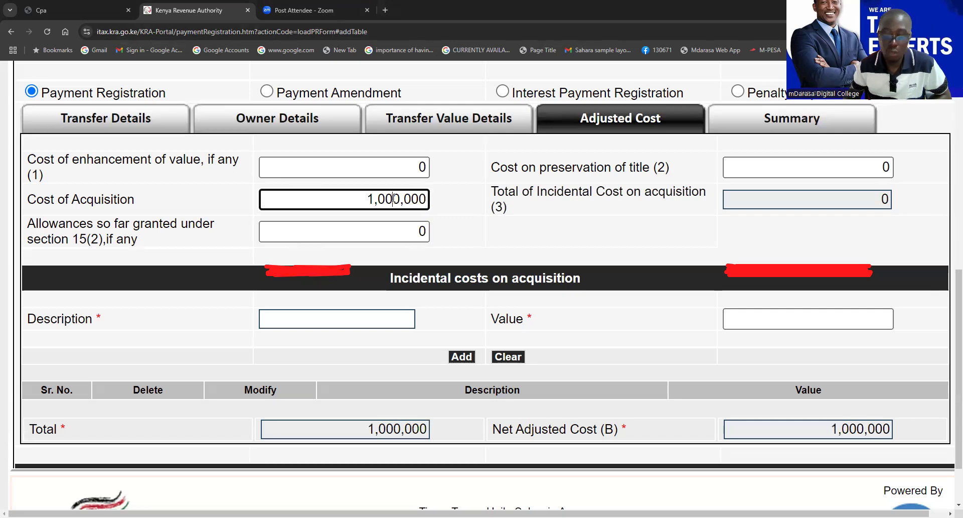
type("0")
Set the allowances so far granted under section 15(2) to 2,000,000.
left_click(390, 224)
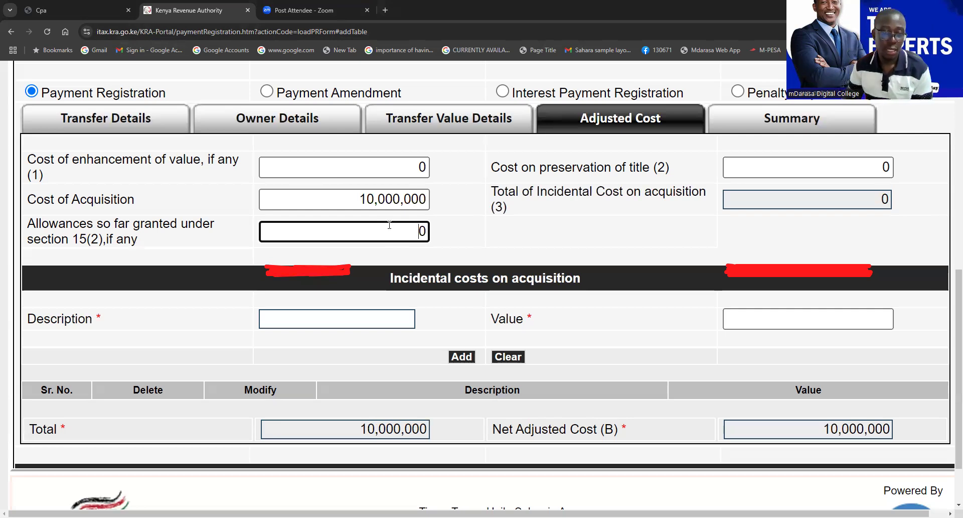
left_click_drag(388, 227, 448, 229)
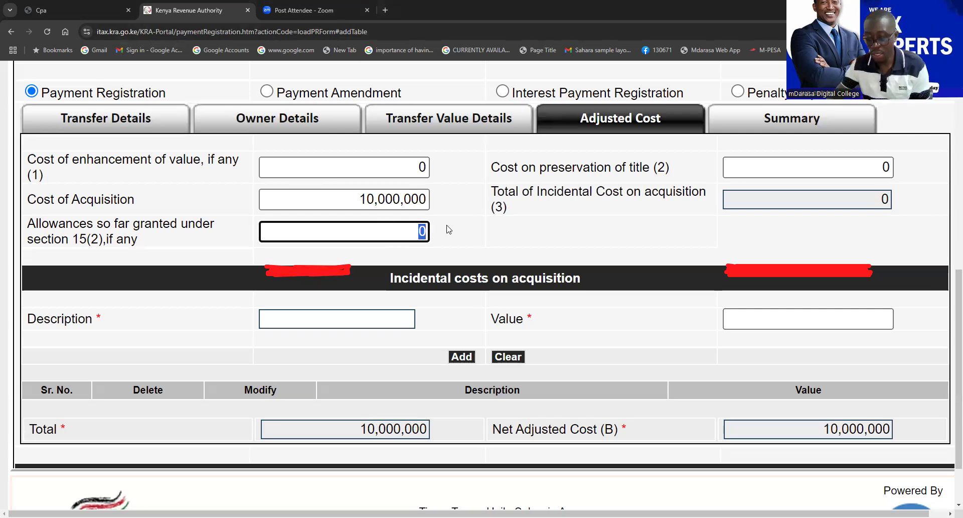
type("2000000")
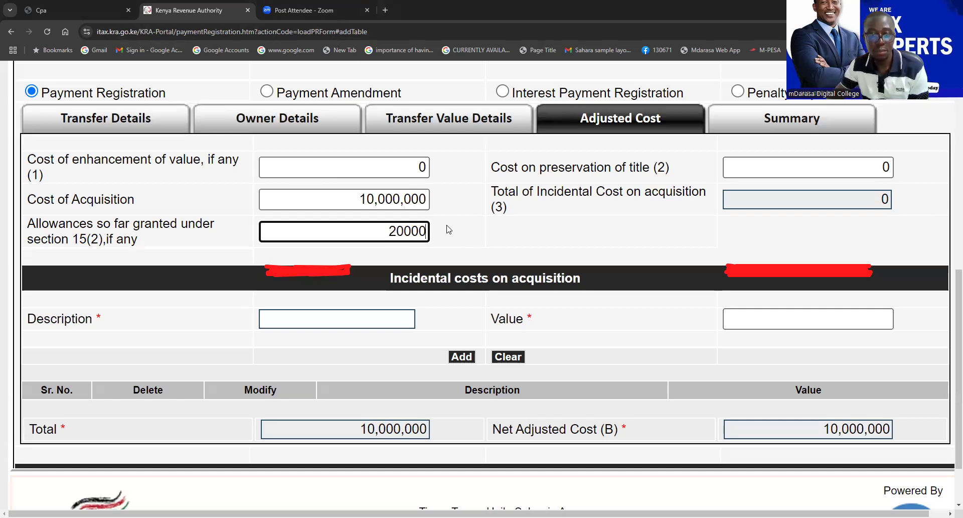
Add an incidental cost on acquisition with the description Legal and a value of 1,500,000.
left_click(325, 310)
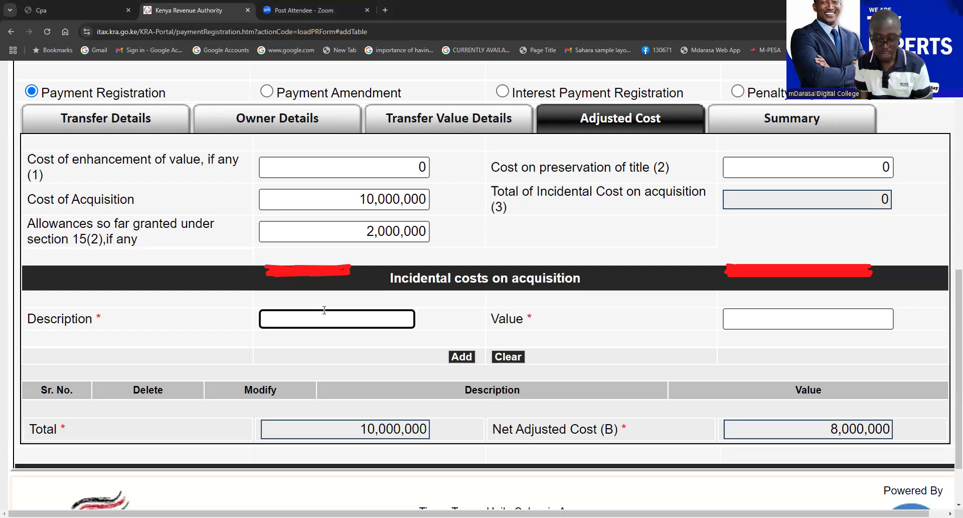
type("Legal")
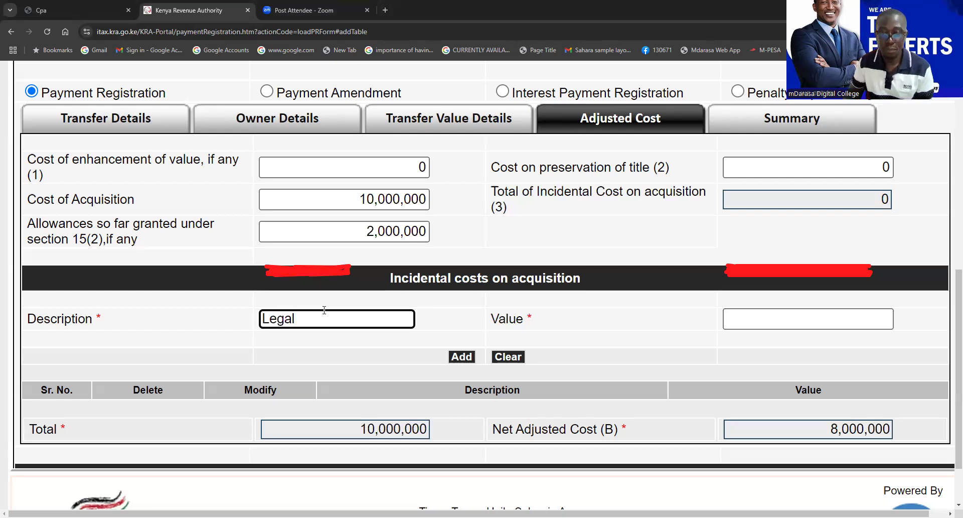
left_click(740, 317)
type("150")
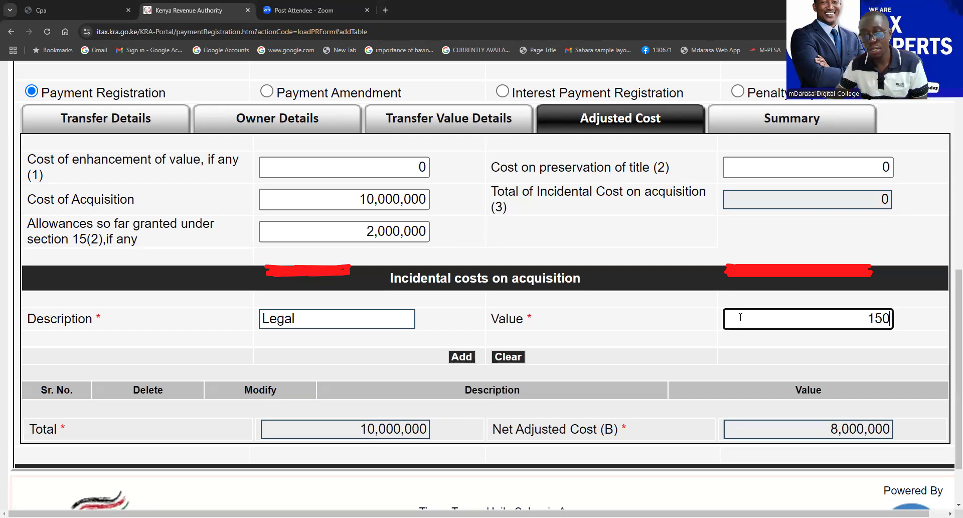
type("0000")
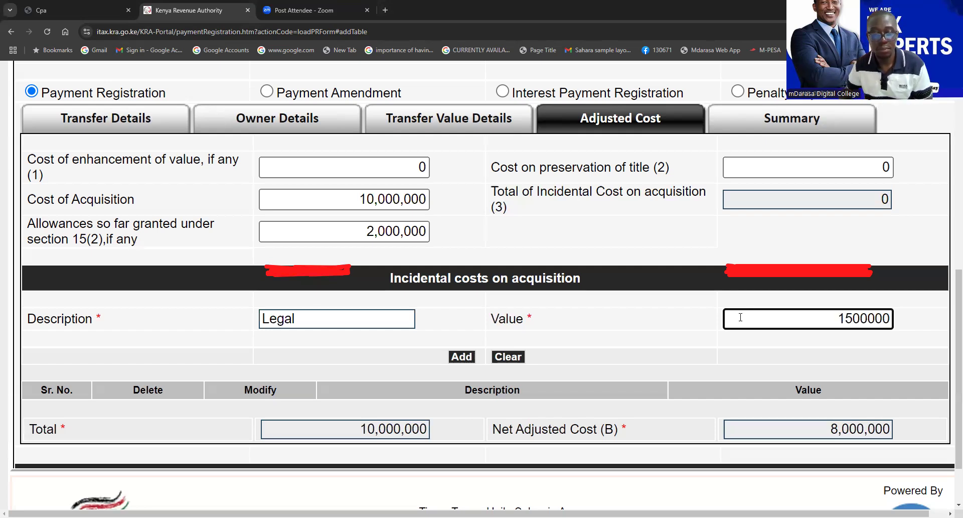
left_click(469, 360)
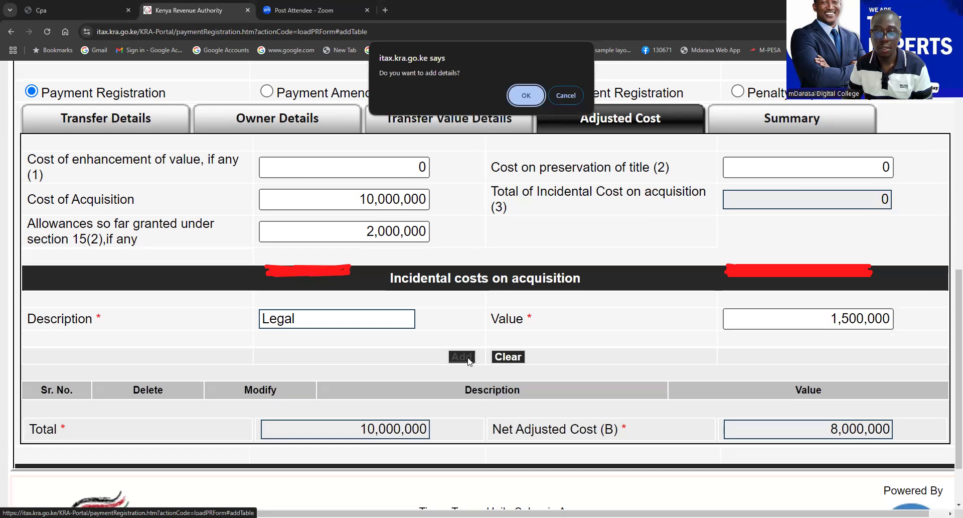
key("Return")
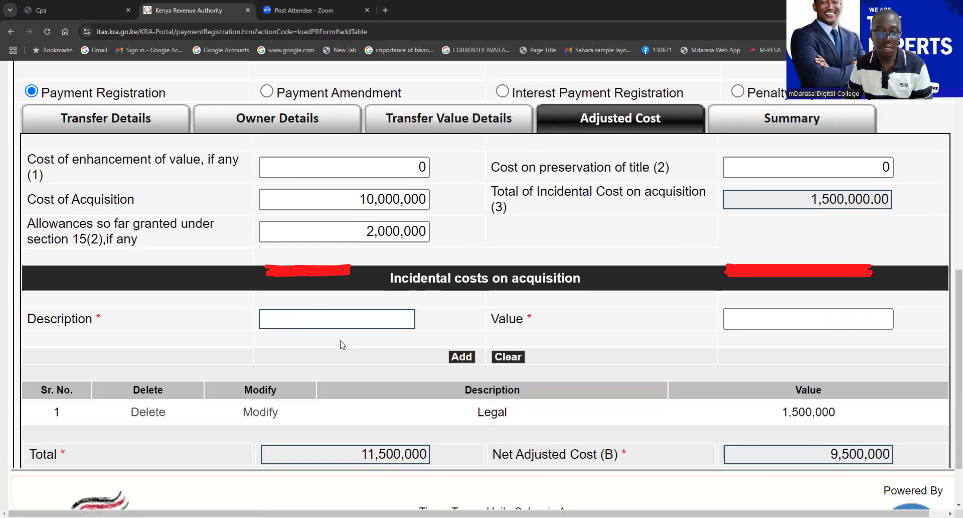
Add a second incidental cost on acquisition described as Agent fees with a value of 200,000.
left_click(336, 319)
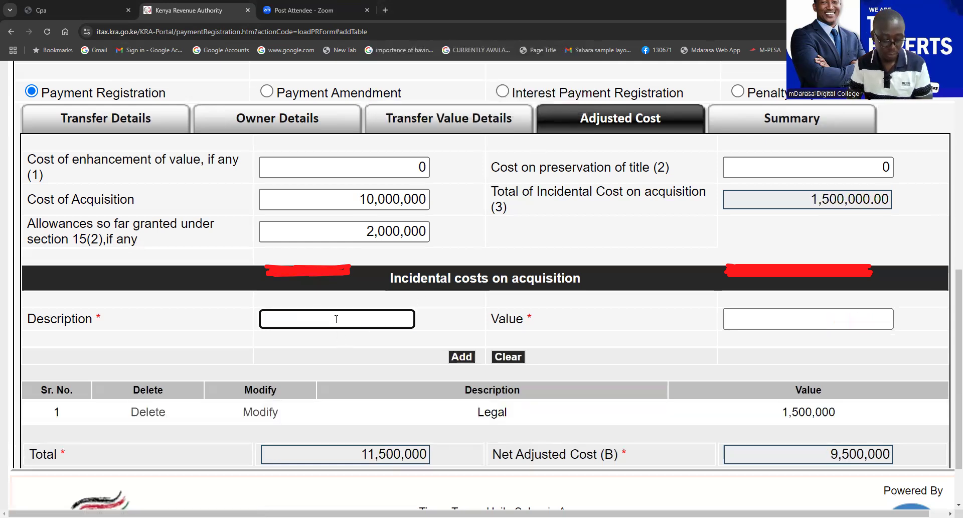
type("Agent")
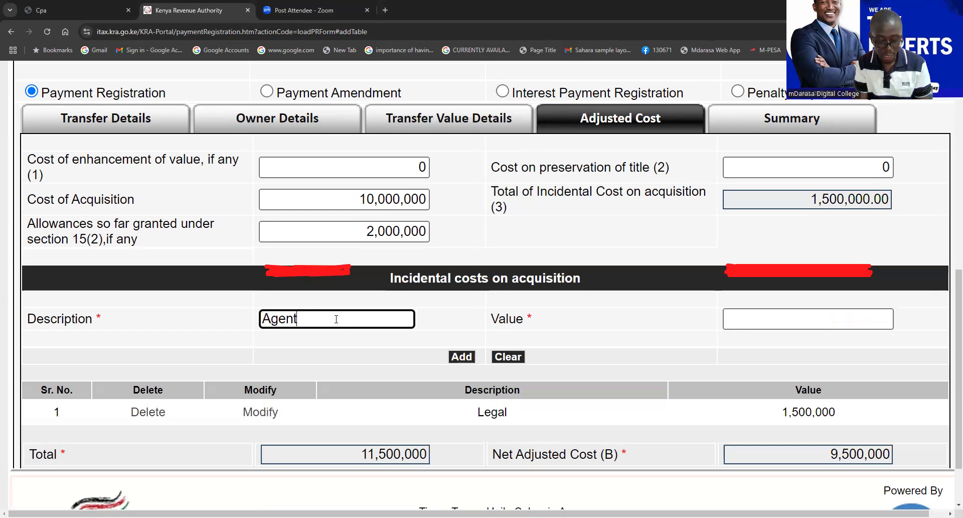
type(" fees")
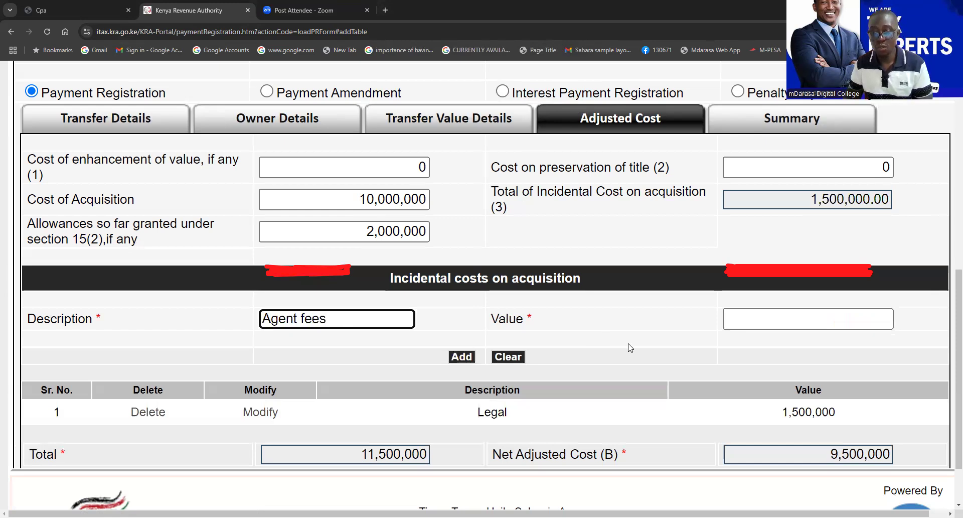
left_click(763, 312)
type("200000")
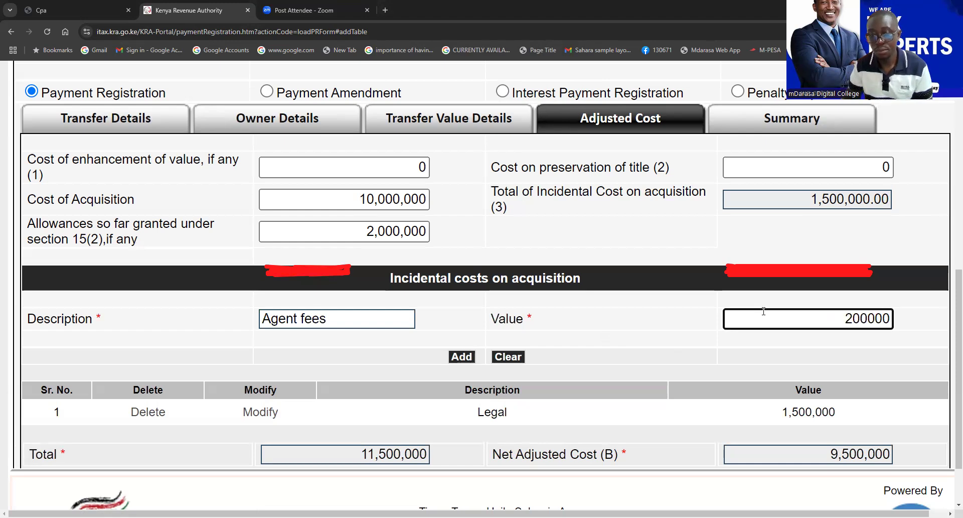
left_click(461, 356)
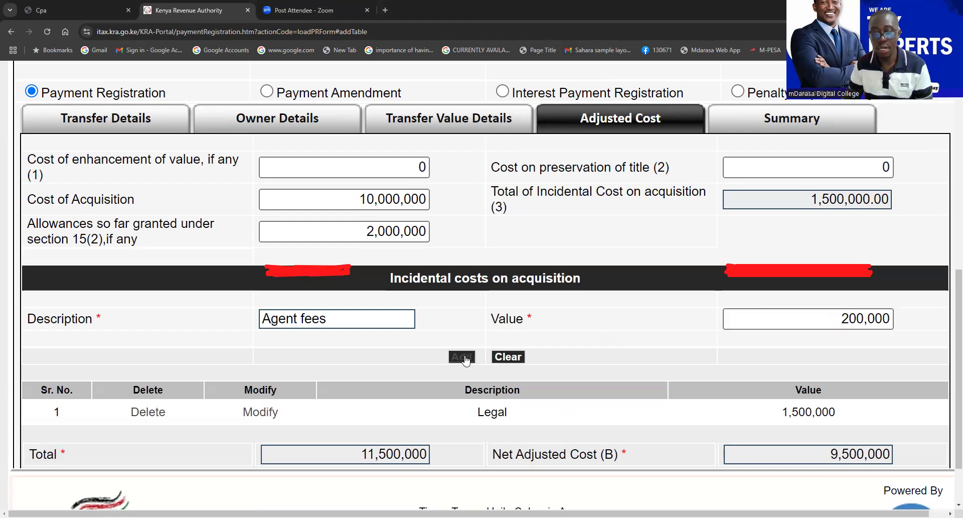
left_click(527, 96)
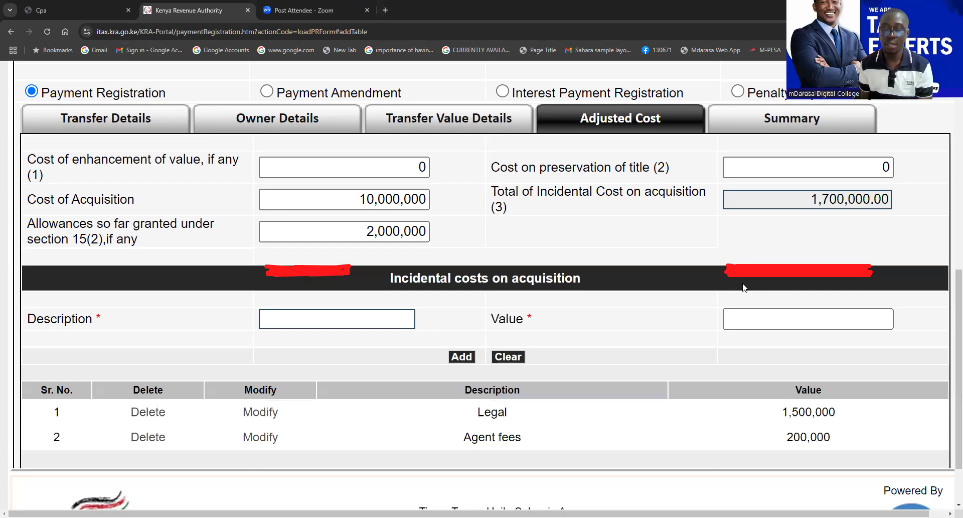
scroll(736, 320, "down", 2)
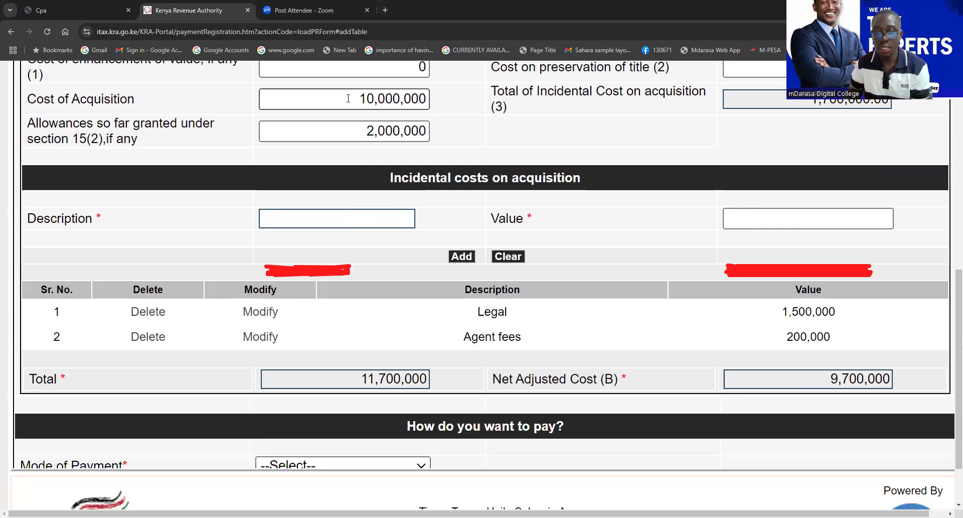
scroll(484, 288, "down", 2)
scroll(520, 248, "up", 1)
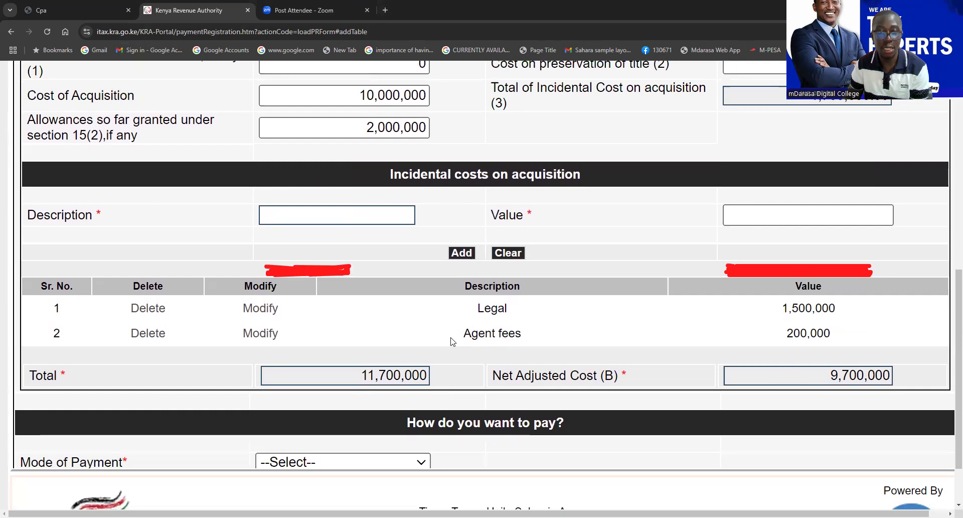
scroll(454, 341, "up", 1)
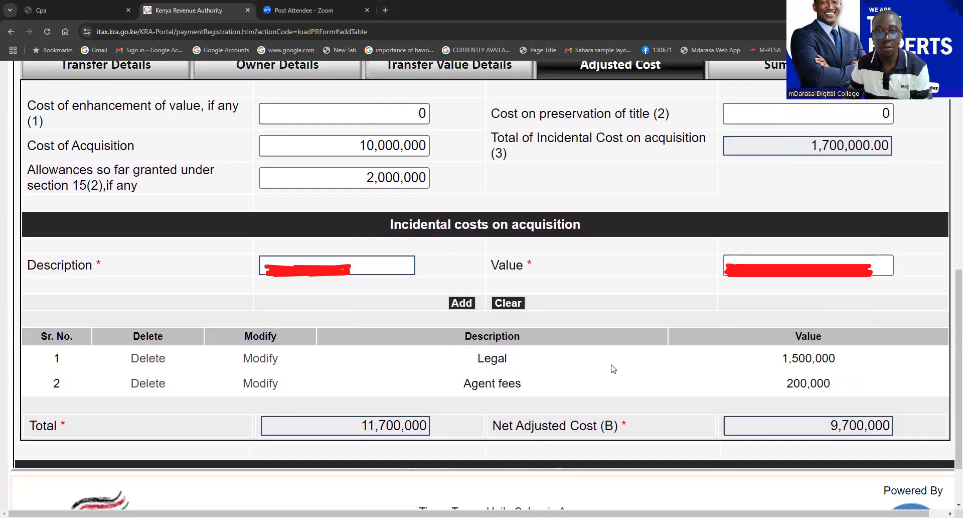
Check the adjusted cost totals, and examine the net transfer value, net adjusted cost and capital gain or loss in the Summary section.
scroll(612, 370, "up", 1)
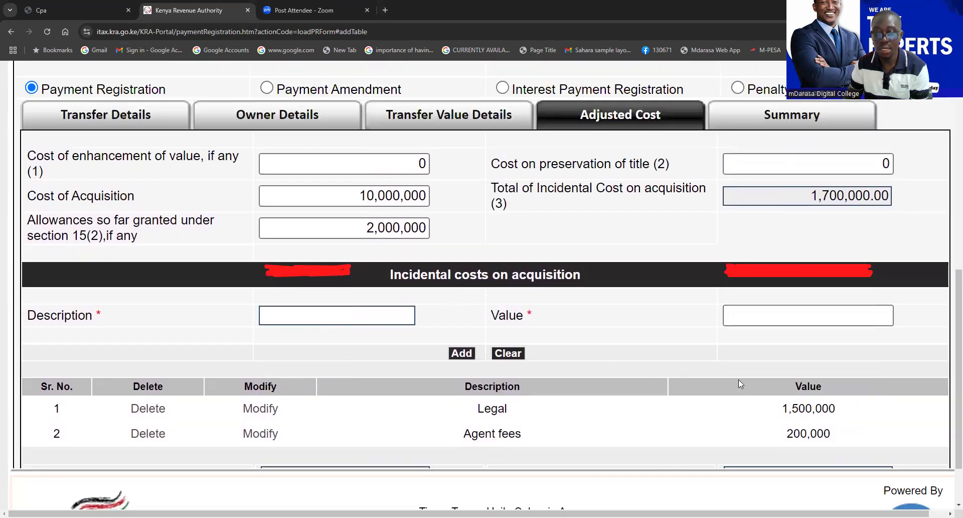
scroll(746, 387, "down", 2)
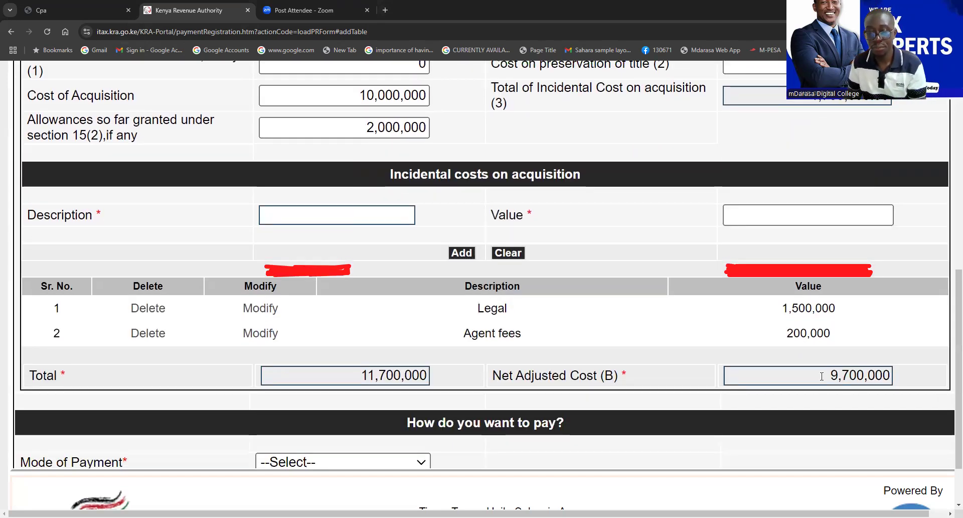
scroll(660, 356, "up", 3)
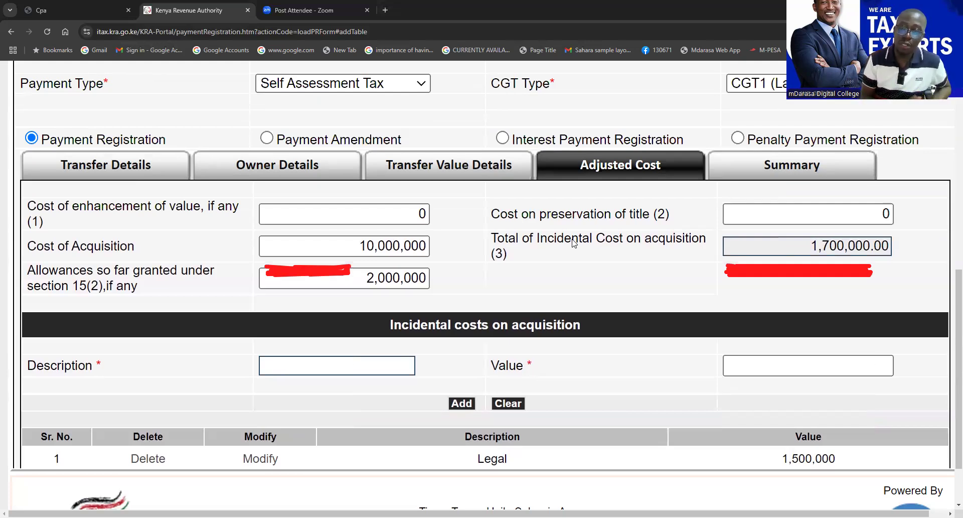
left_click(745, 174)
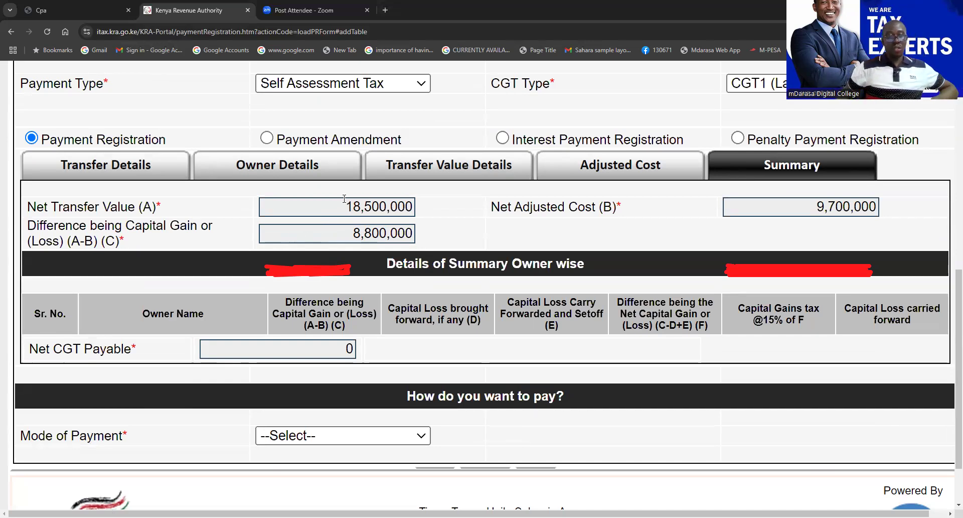
left_click_drag(345, 198, 419, 205)
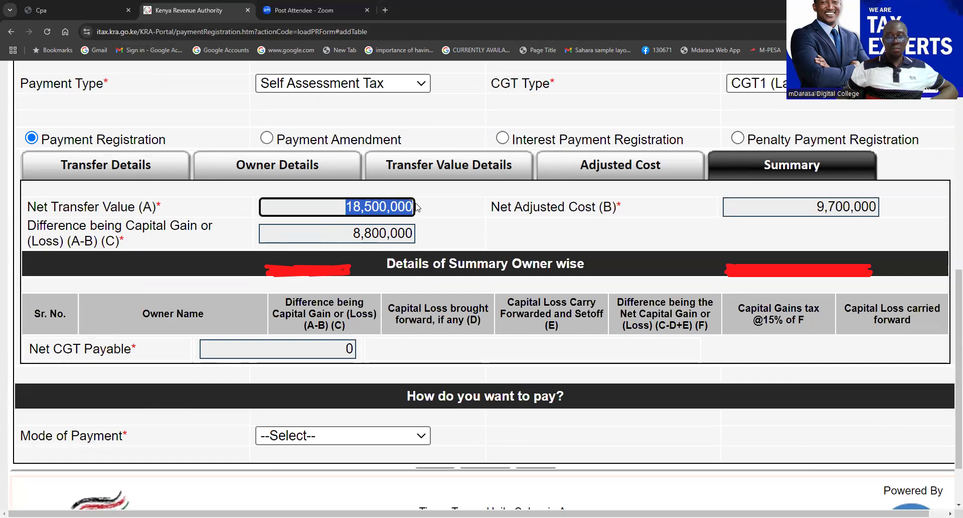
left_click_drag(802, 202, 885, 210)
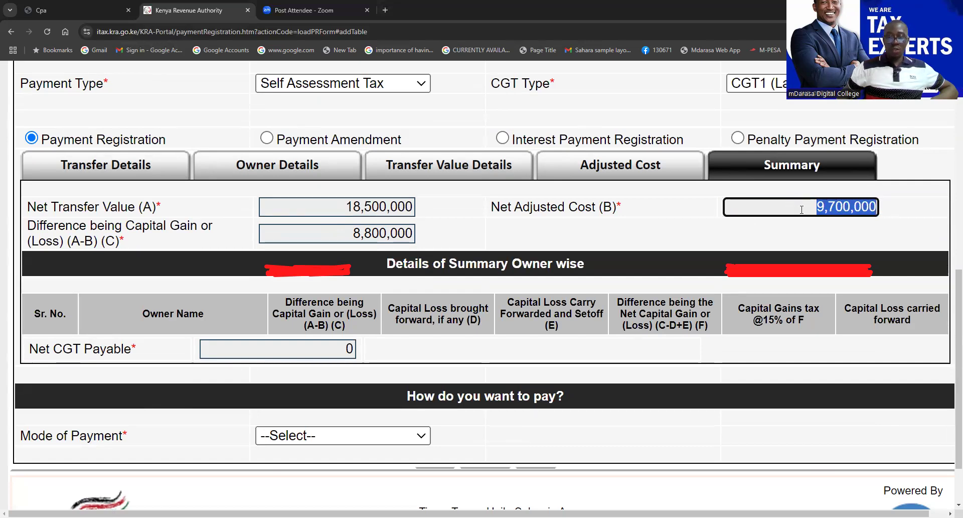
left_click(346, 231)
left_click_drag(346, 231, 430, 239)
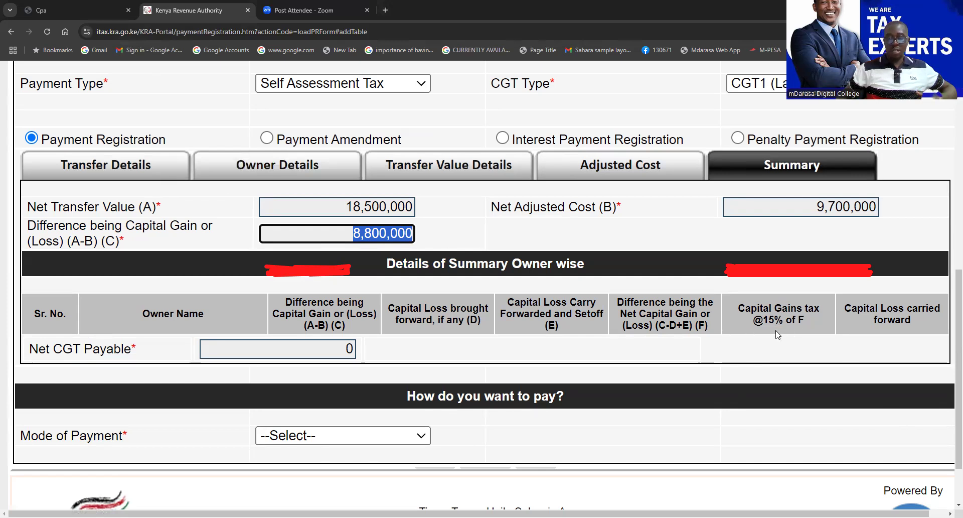
View the available modes of payment for the Capital Gains Tax payment.
left_click(405, 439)
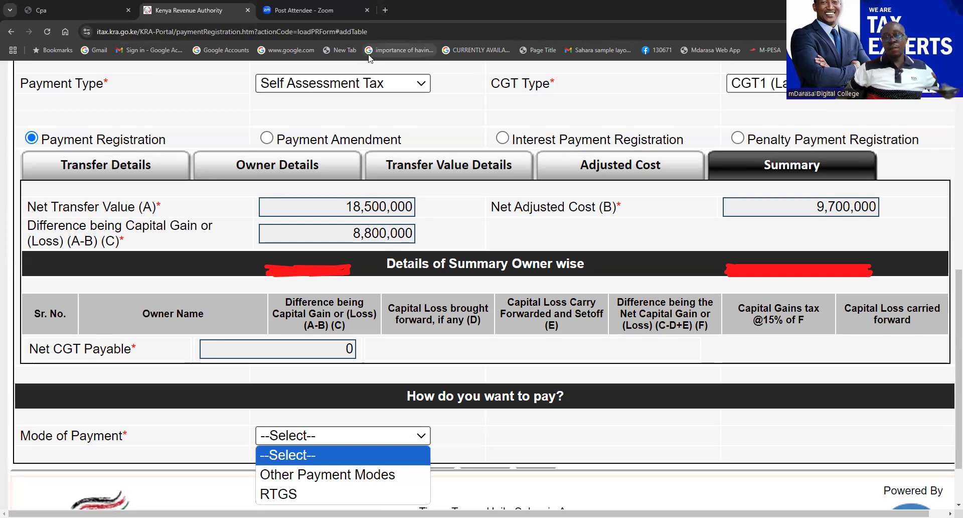
left_click(616, 52)
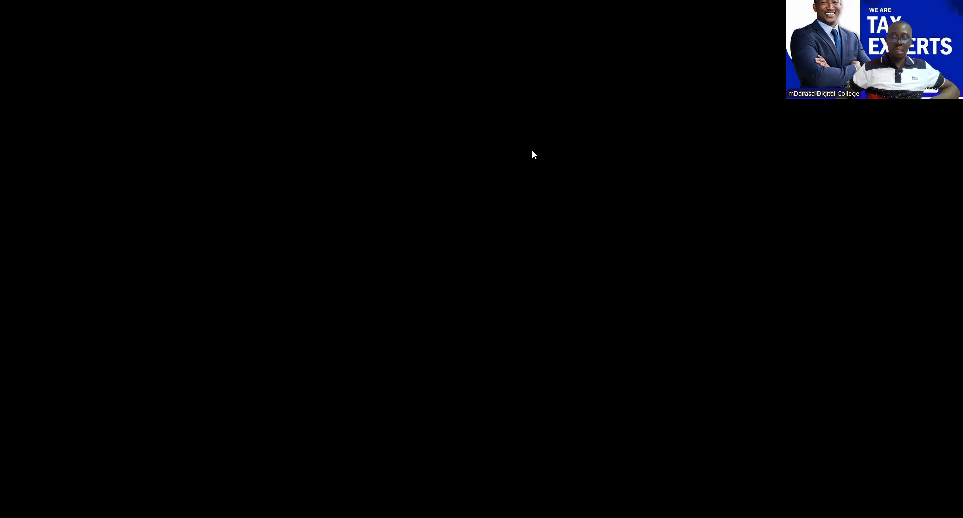